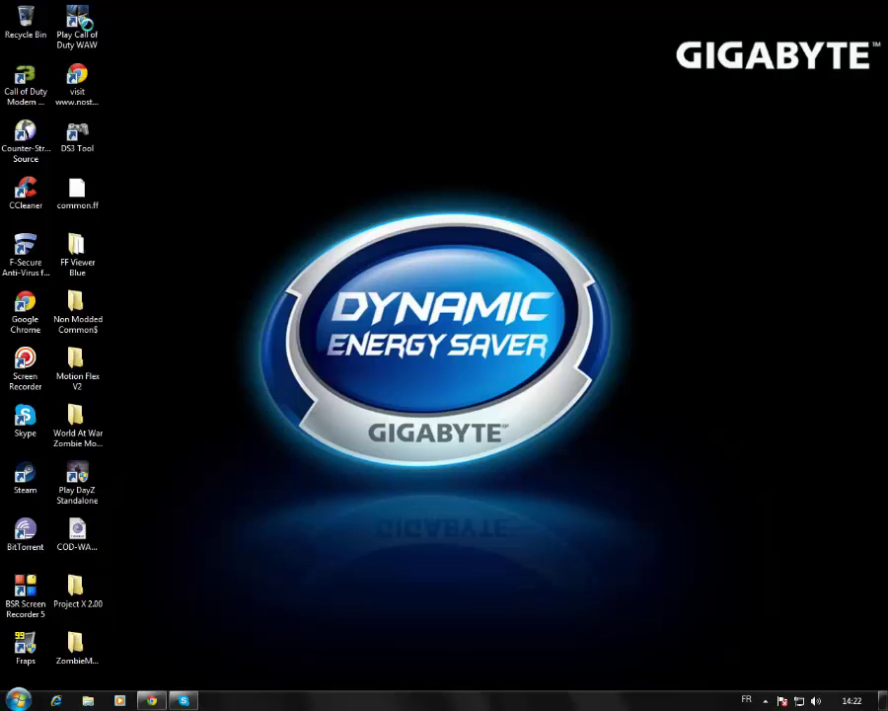
# - Open the folder that holds the Call of Duty: World at War program from its desktop shortcut
pyautogui.doubleClick(71, 22)
pyautogui.click(452, 364)
pyautogui.rightClick(80, 23)
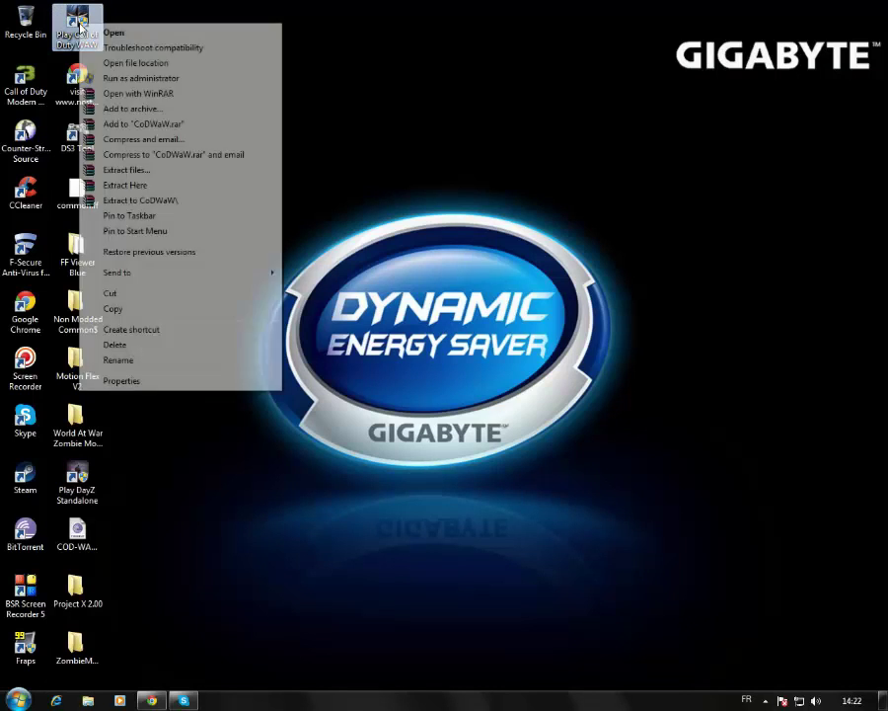
pyautogui.click(143, 63)
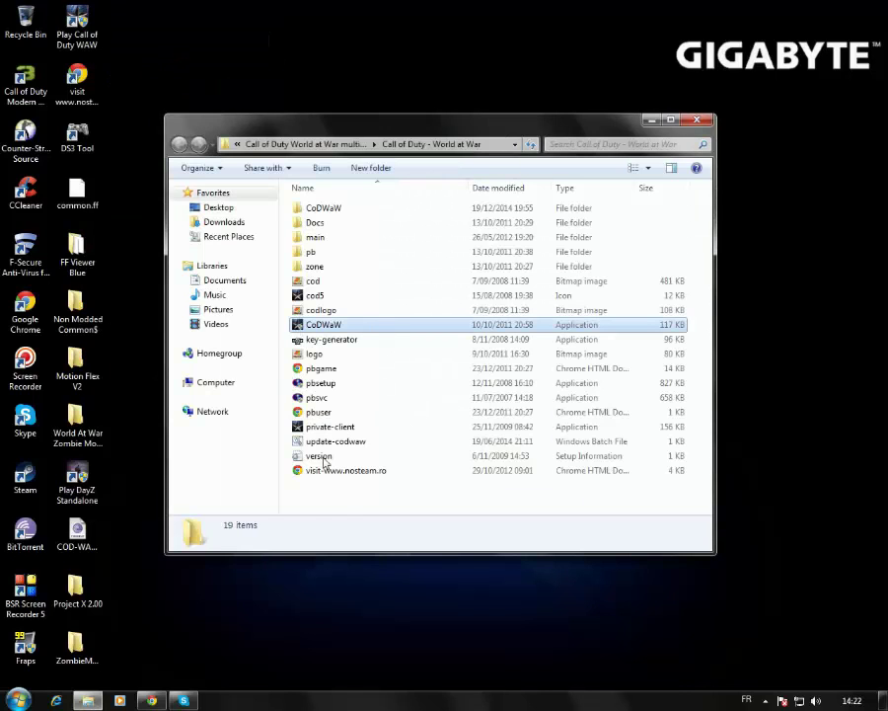
# - Switch to Chrome, close the ChocoMods GTA V page and look through the custom maps on the CoD WaW Zombie Maps page
pyautogui.click(149, 700)
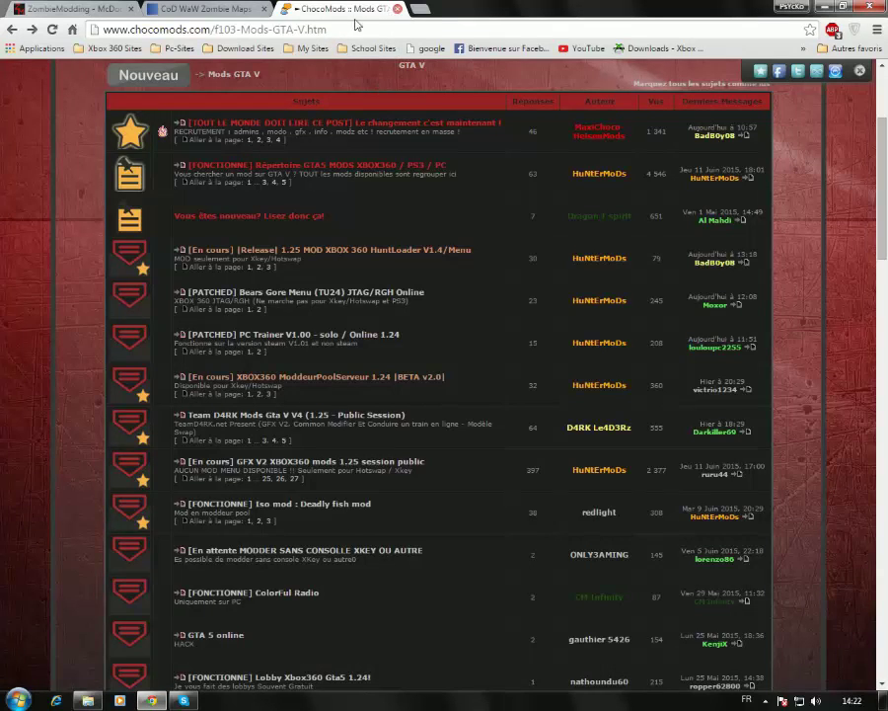
pyautogui.click(397, 9)
pyautogui.scroll(-3, 233, 148)
pyautogui.scroll(4, 204, 150)
pyautogui.scroll(5, 213, 170)
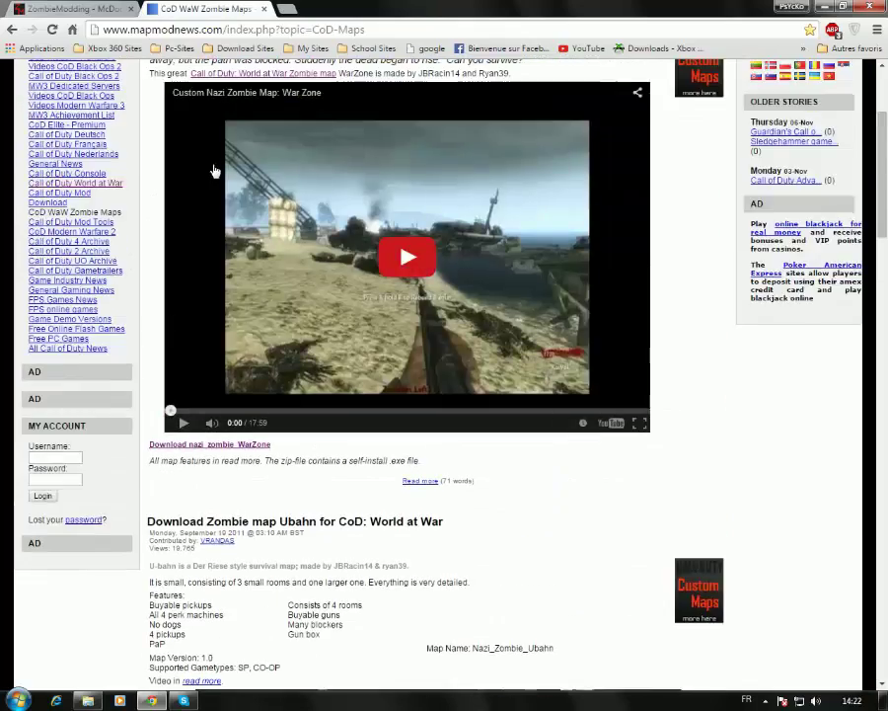
pyautogui.scroll(-8, 213, 167)
pyautogui.scroll(6, 213, 164)
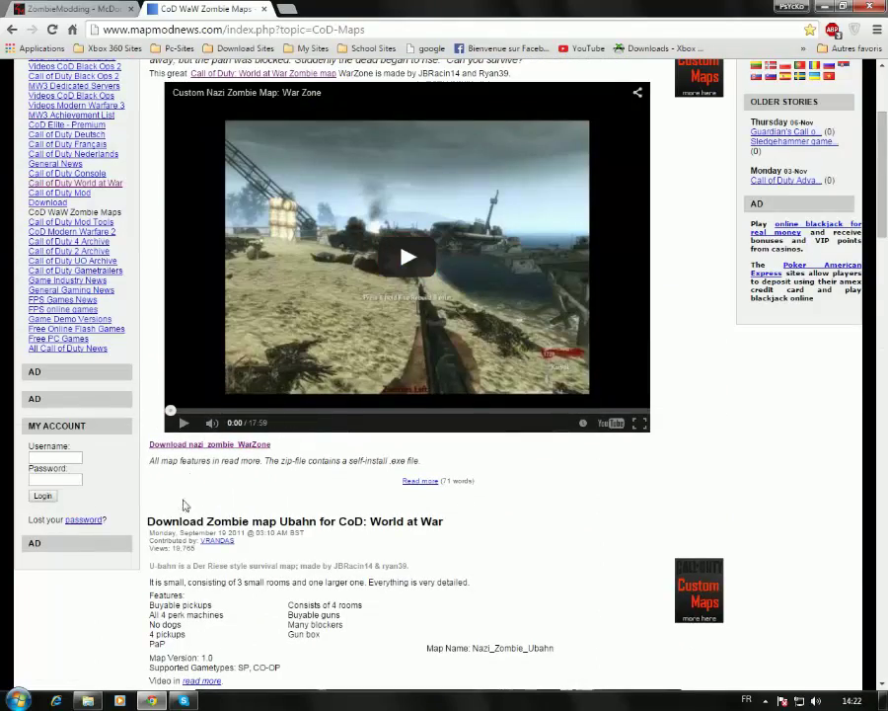
pyautogui.scroll(3, 212, 485)
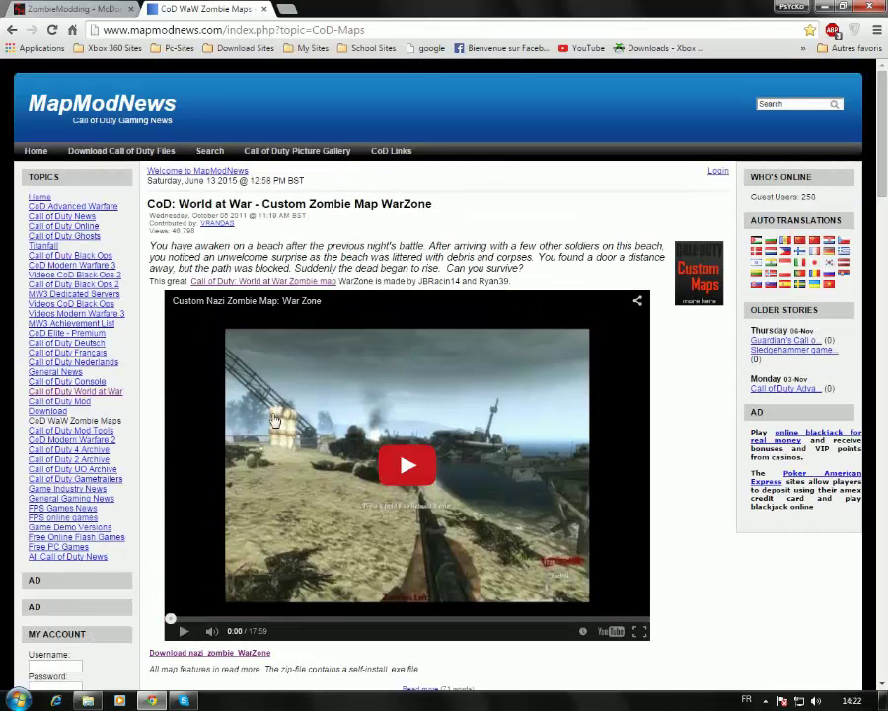
pyautogui.scroll(-3, 292, 367)
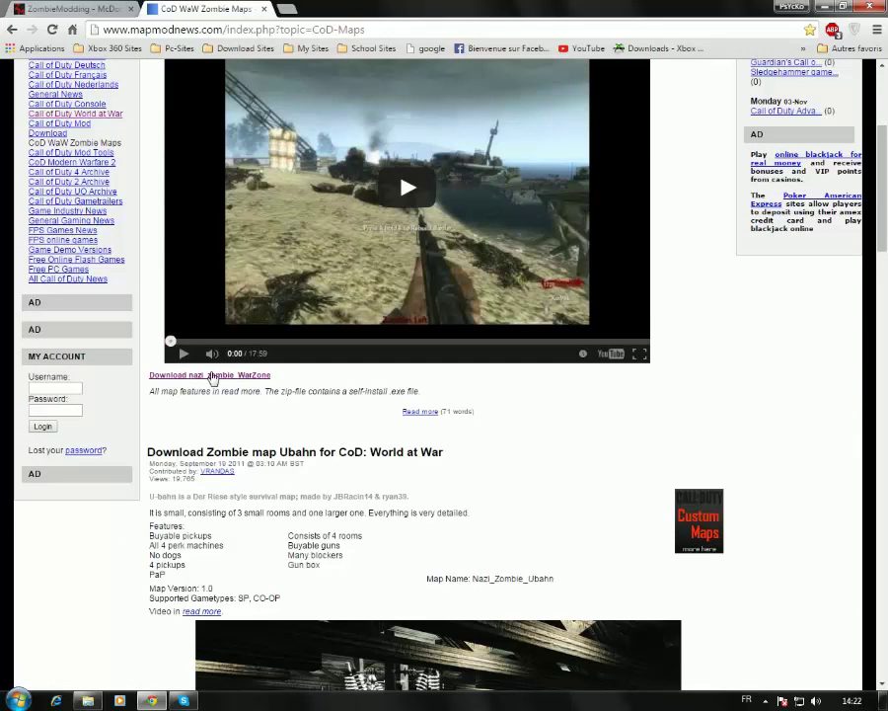
pyautogui.scroll(-4, 198, 385)
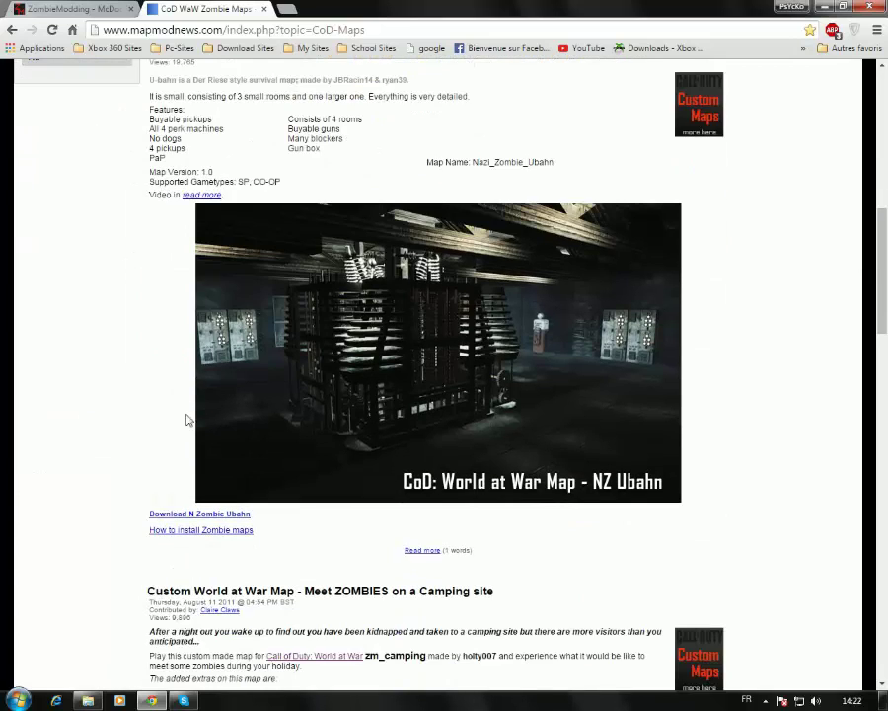
# - Download the nazi_zombie_ubahn map archive from its MapModNews file page
pyautogui.click(187, 514)
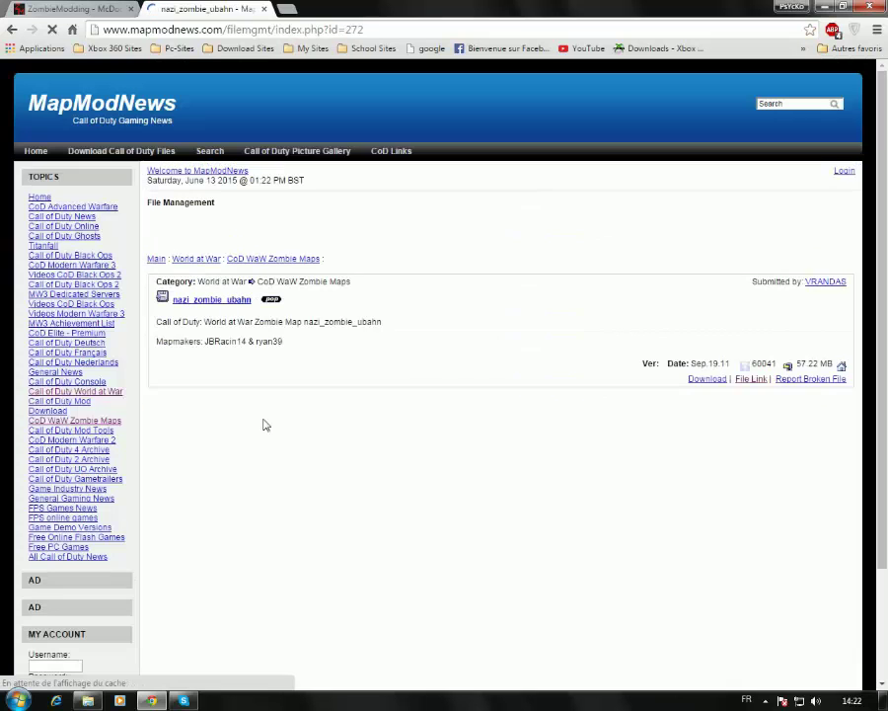
pyautogui.click(238, 302)
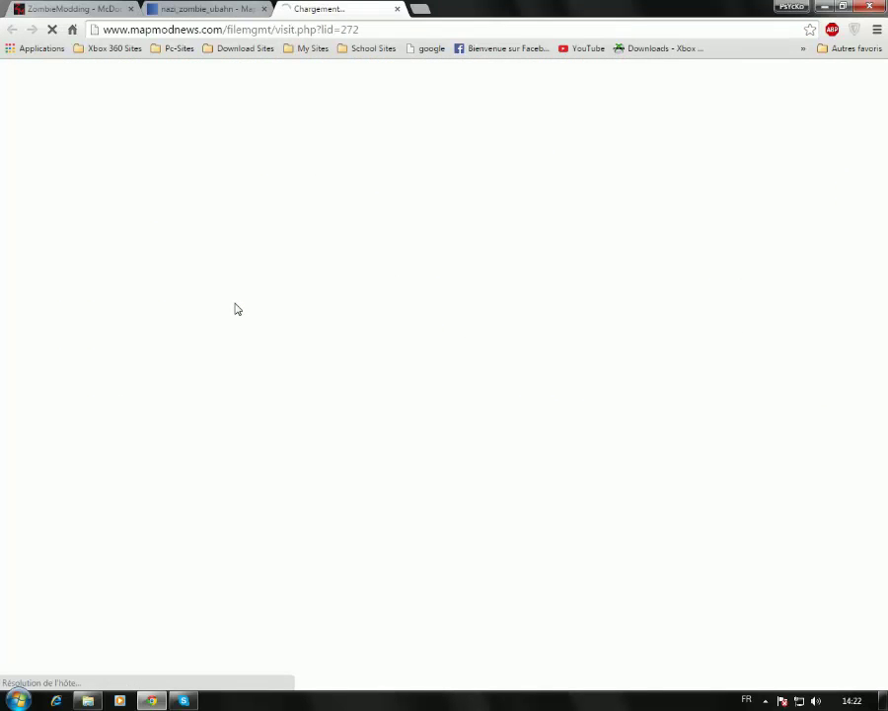
pyautogui.click(324, 333)
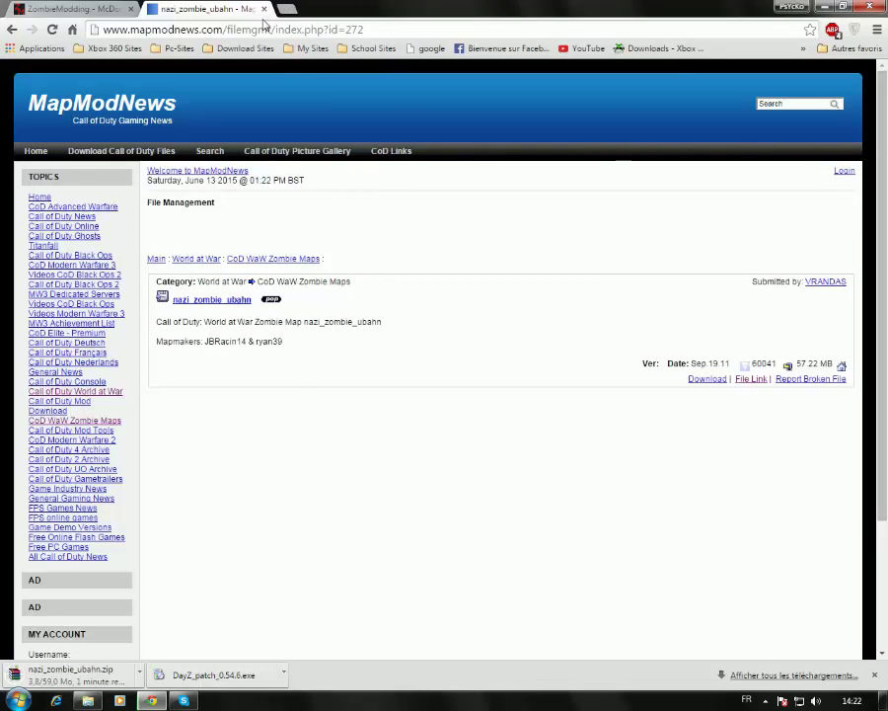
# - Return to the CoD WaW Zombie Maps list, look further through it and close the MapModNews page
pyautogui.click(11, 28)
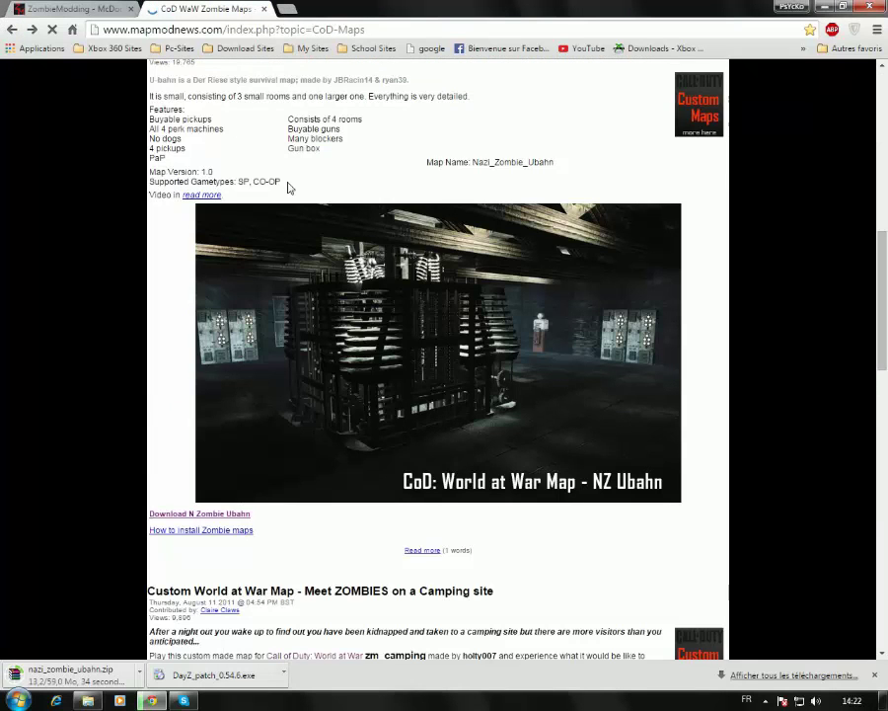
pyautogui.scroll(-6, 289, 188)
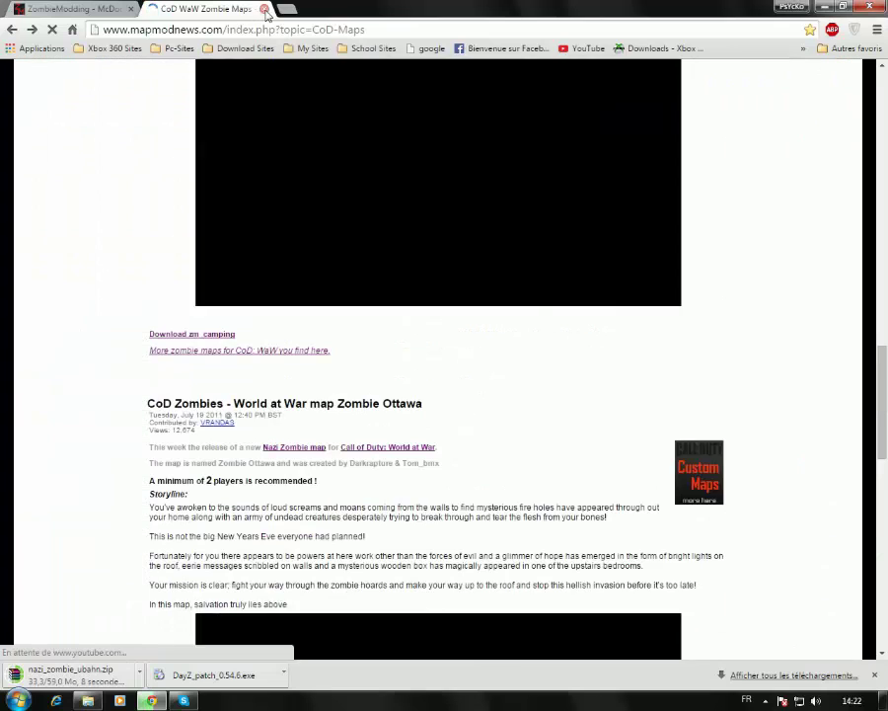
pyautogui.click(265, 9)
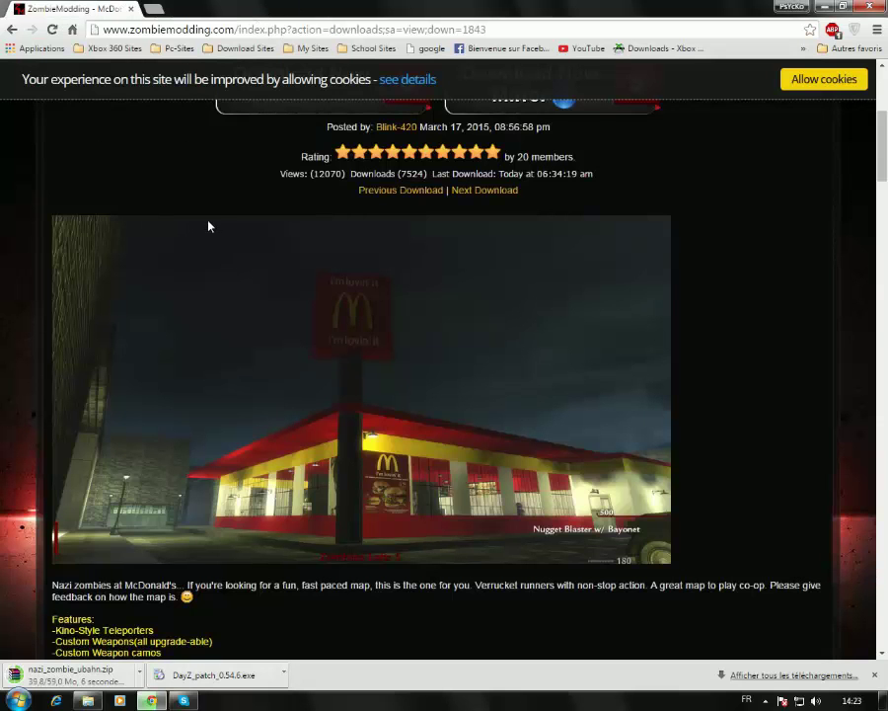
# - Look over the McDonald's Final and Hold Out map pages on ZombieModding, continuing to the next download after each
pyautogui.scroll(-1, 210, 224)
pyautogui.scroll(3, 210, 219)
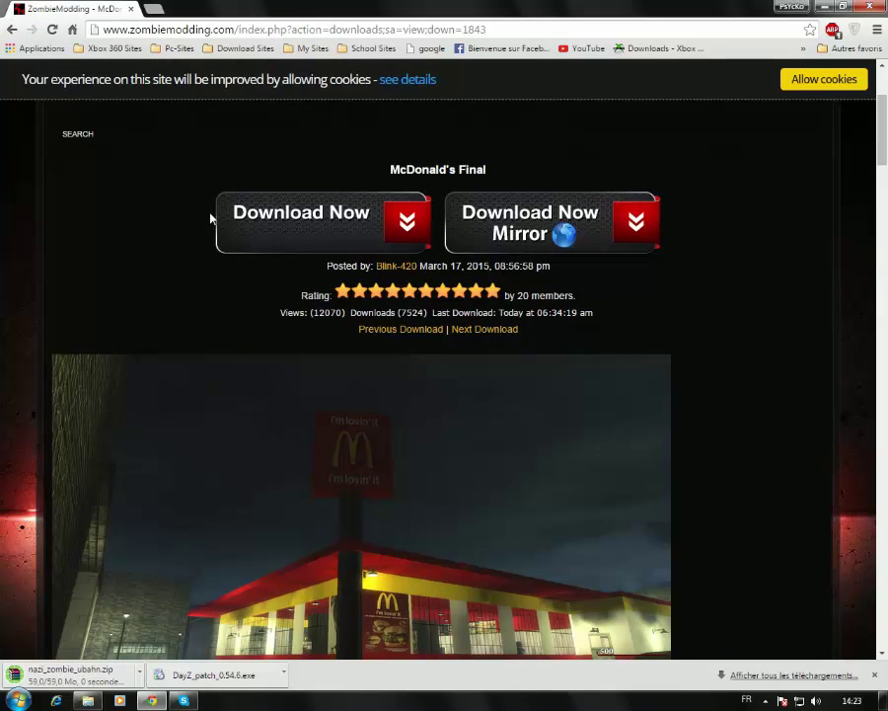
pyautogui.scroll(-3, 205, 212)
pyautogui.scroll(2, 205, 212)
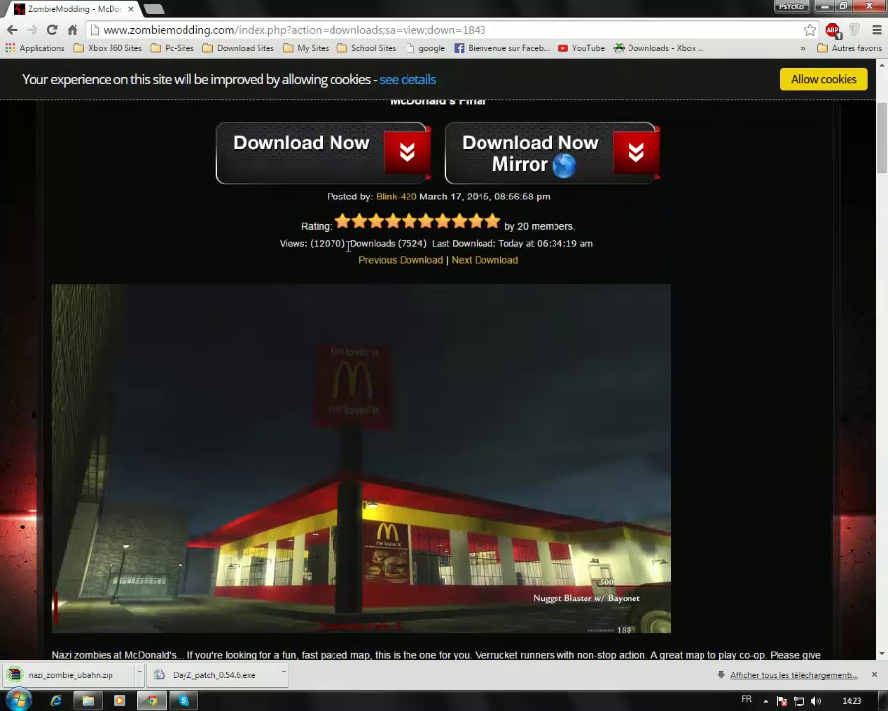
pyautogui.click(486, 263)
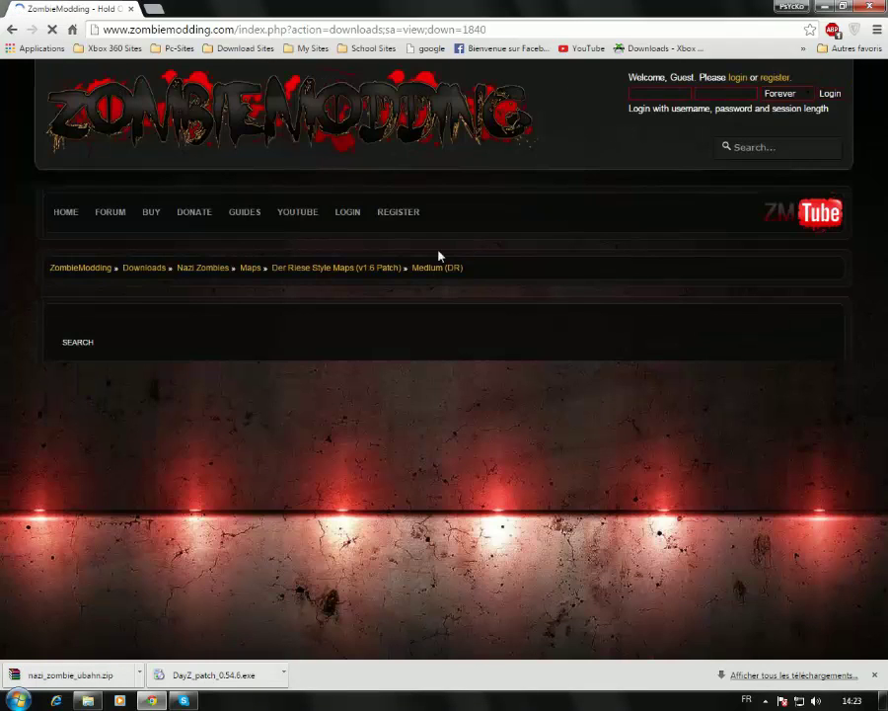
pyautogui.scroll(-3, 192, 274)
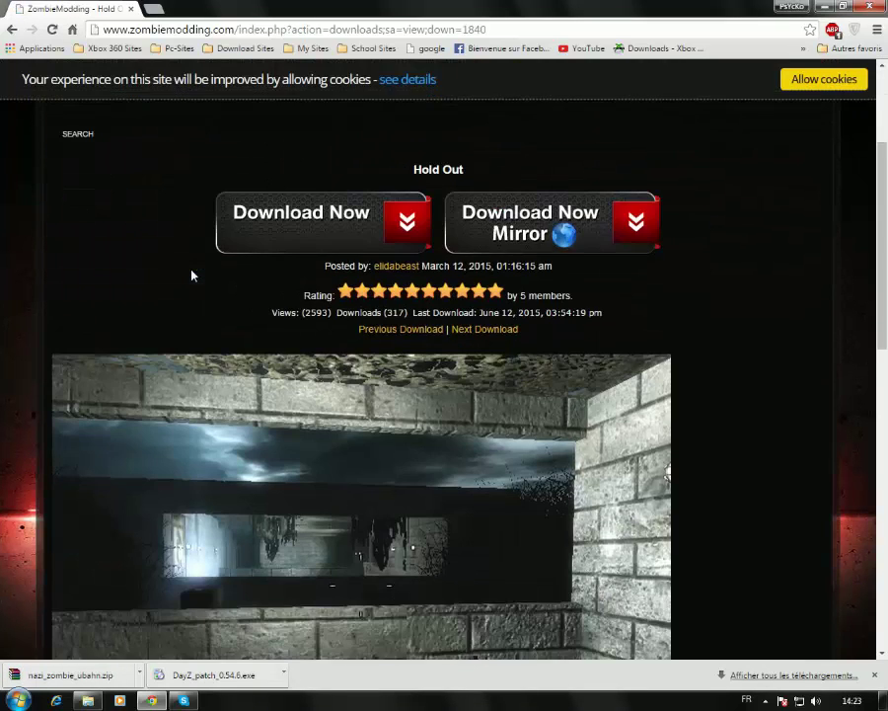
pyautogui.scroll(-3, 190, 272)
pyautogui.scroll(2, 178, 261)
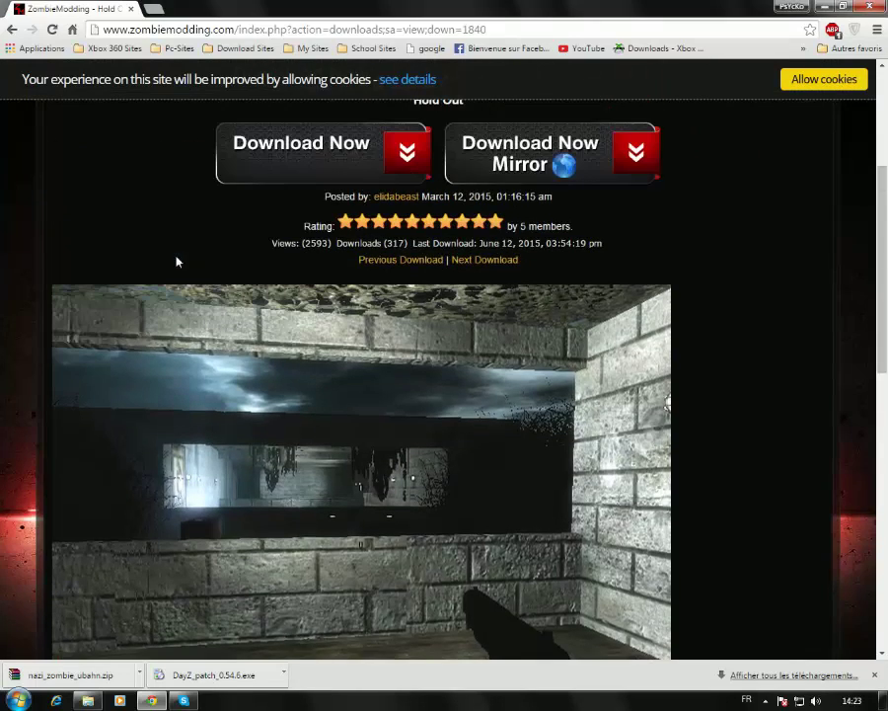
pyautogui.scroll(1, 374, 240)
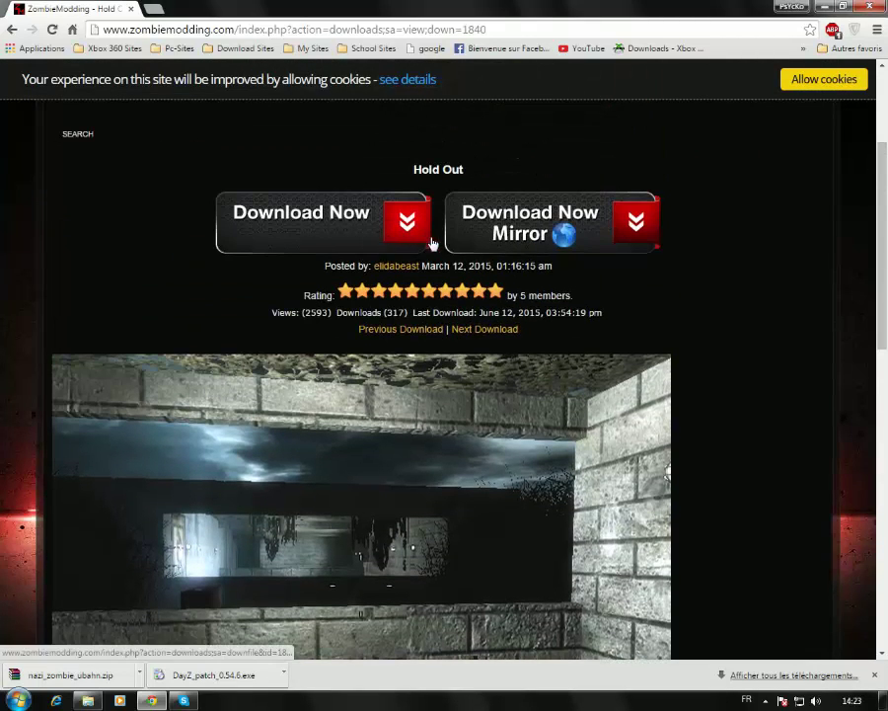
pyautogui.click(493, 330)
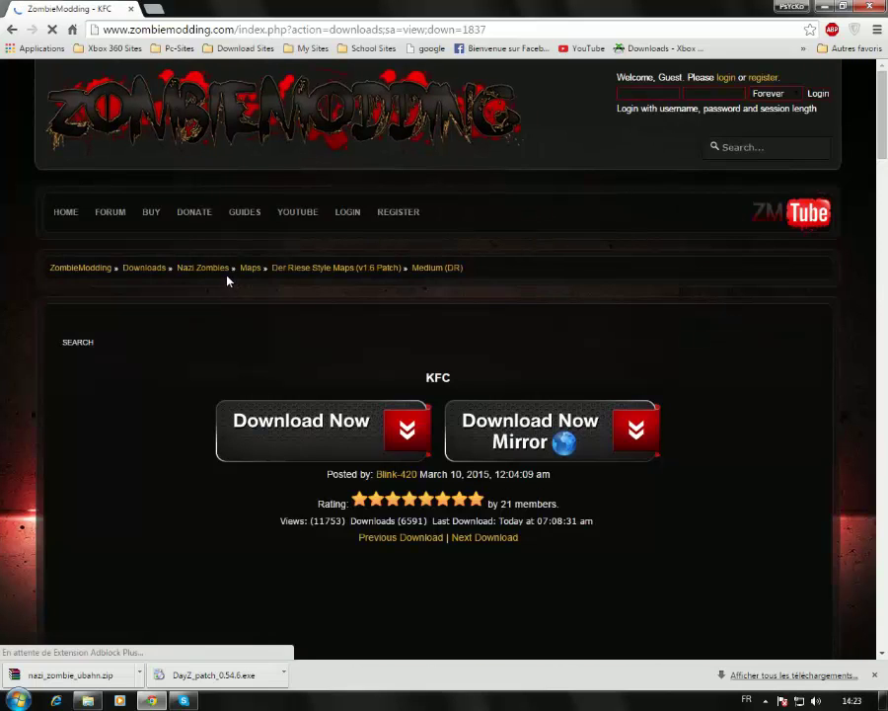
# - Examine the KFC map page, including its large image, video, feature list and screenshots
pyautogui.scroll(-1, 225, 277)
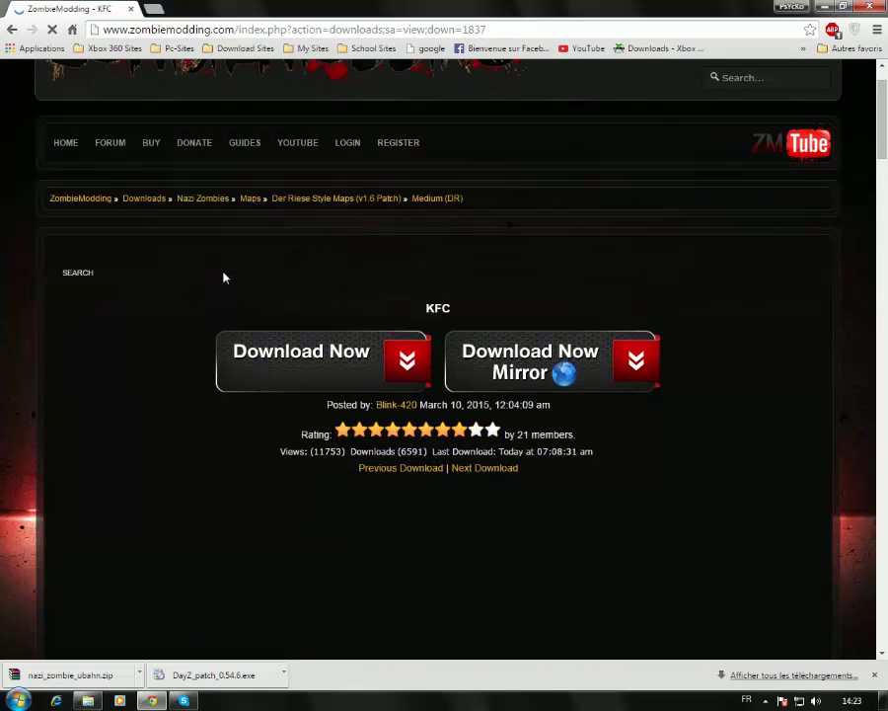
pyautogui.scroll(-3, 223, 277)
pyautogui.scroll(-1, 223, 277)
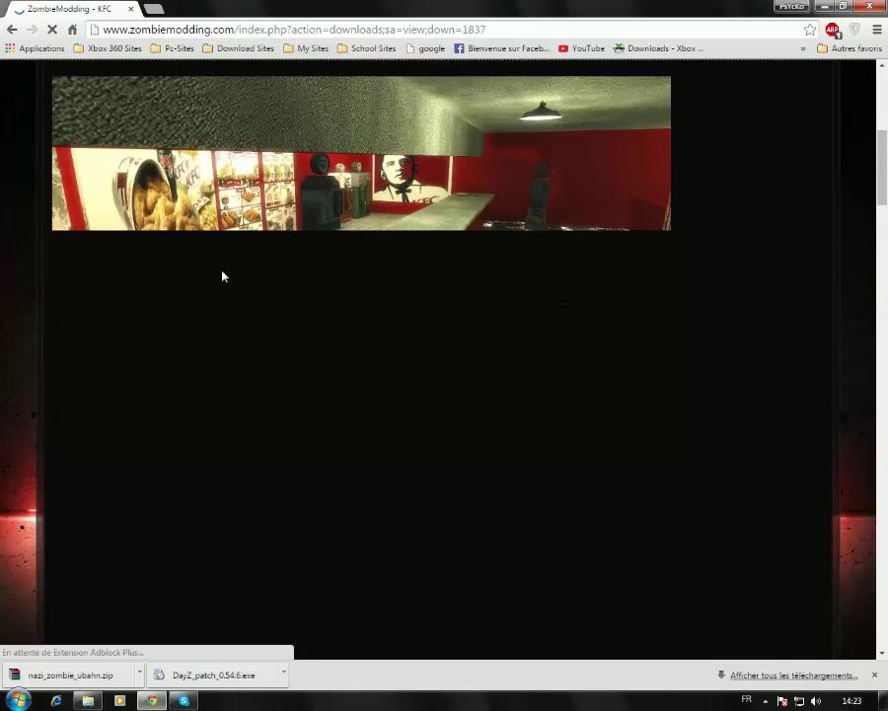
pyautogui.scroll(-1, 222, 276)
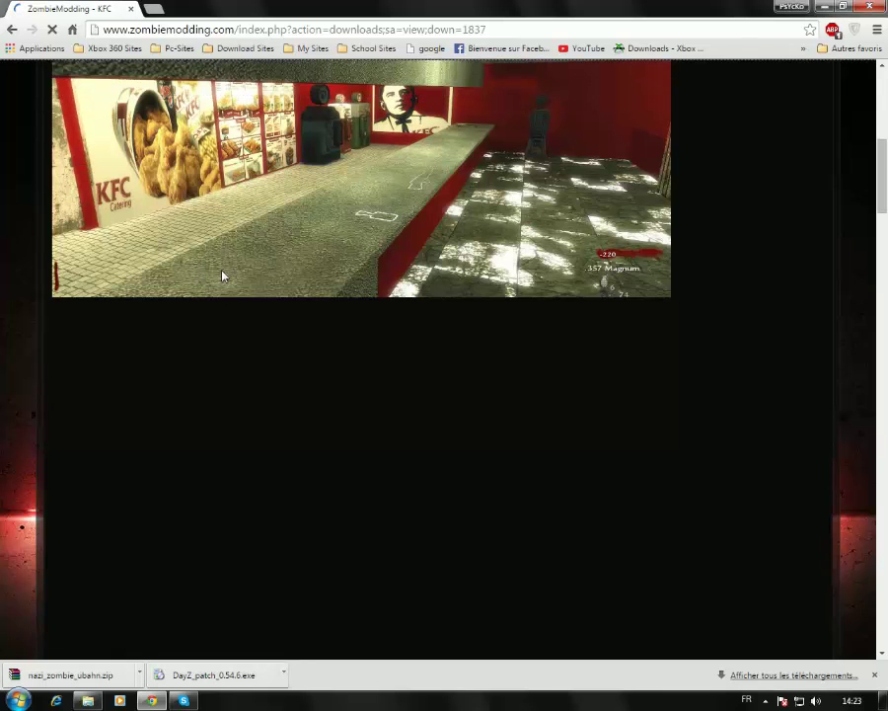
pyautogui.scroll(1, 223, 277)
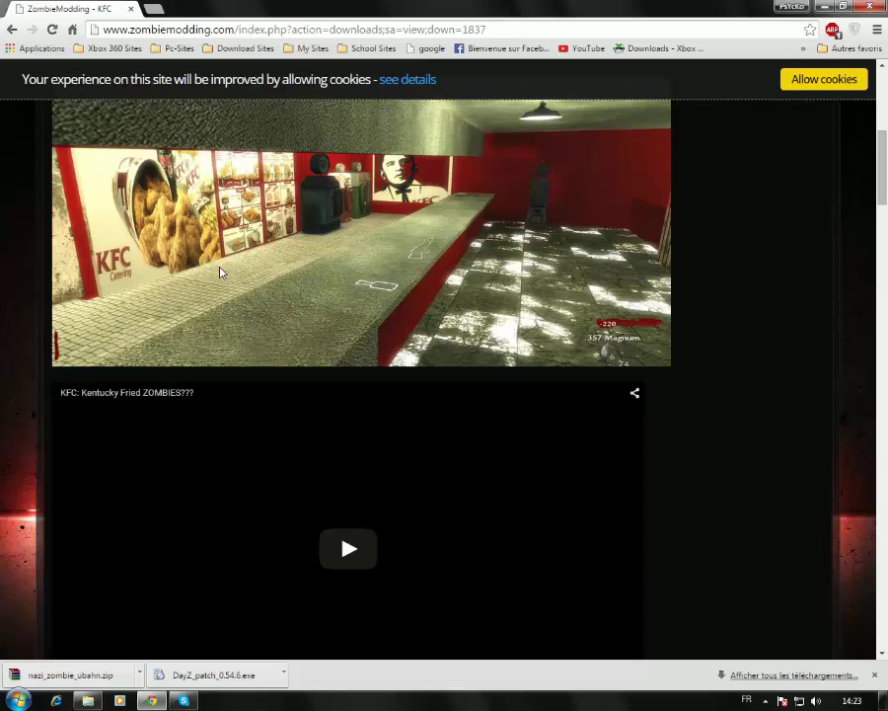
pyautogui.scroll(1, 372, 221)
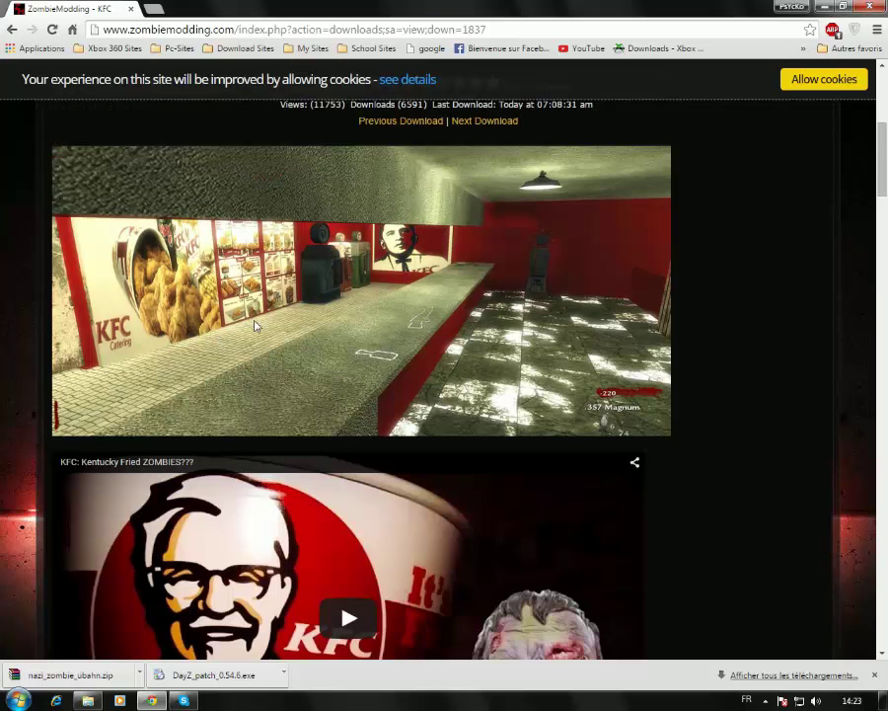
pyautogui.scroll(2, 252, 321)
pyautogui.scroll(-1, 227, 295)
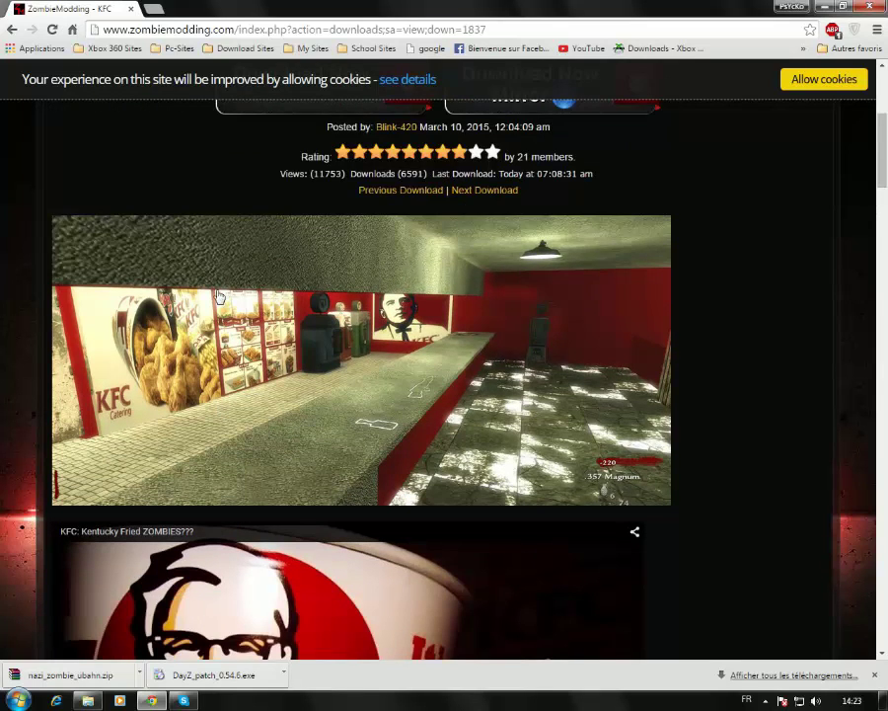
pyautogui.scroll(-6, 219, 296)
pyautogui.scroll(-3, 204, 261)
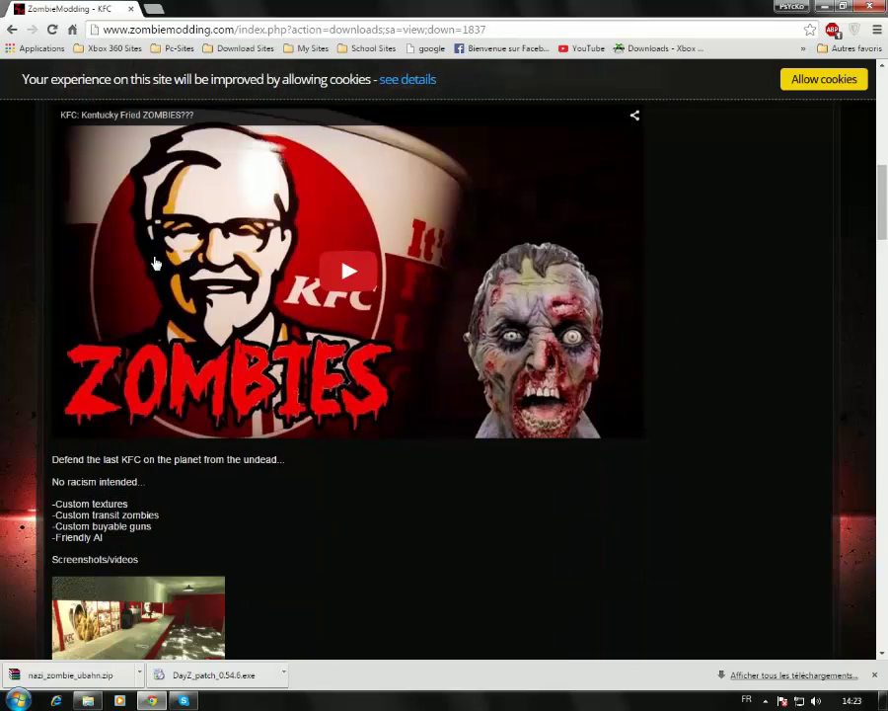
pyautogui.scroll(-5, 155, 262)
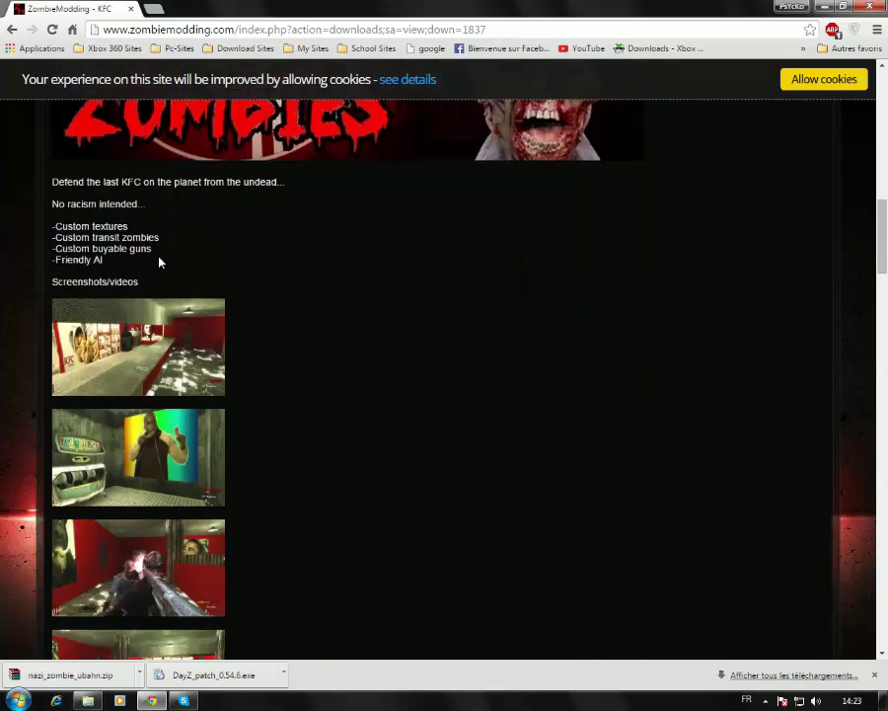
pyautogui.scroll(-8, 234, 259)
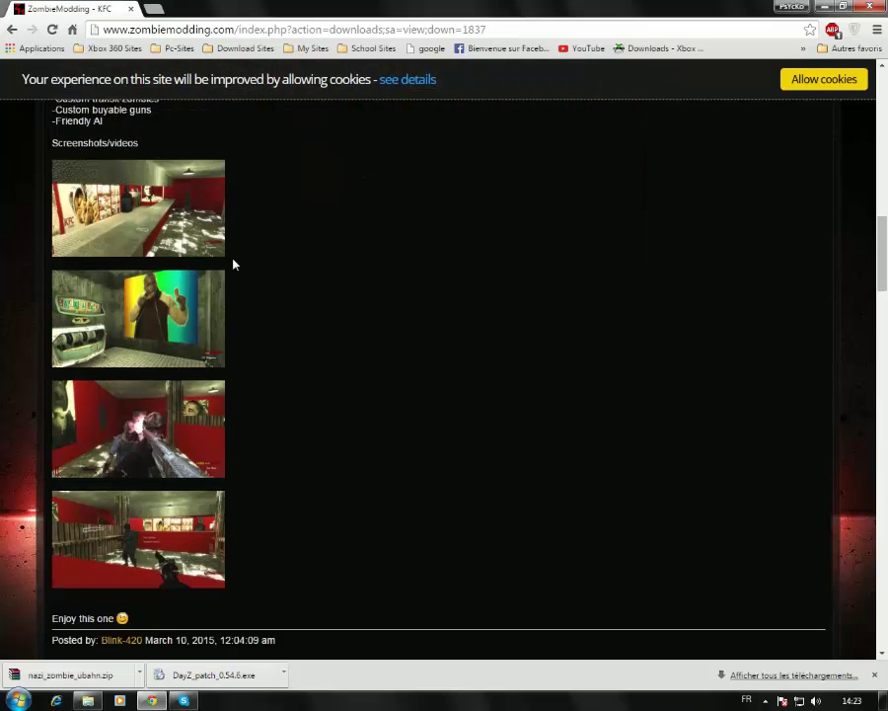
pyautogui.scroll(10, 408, 317)
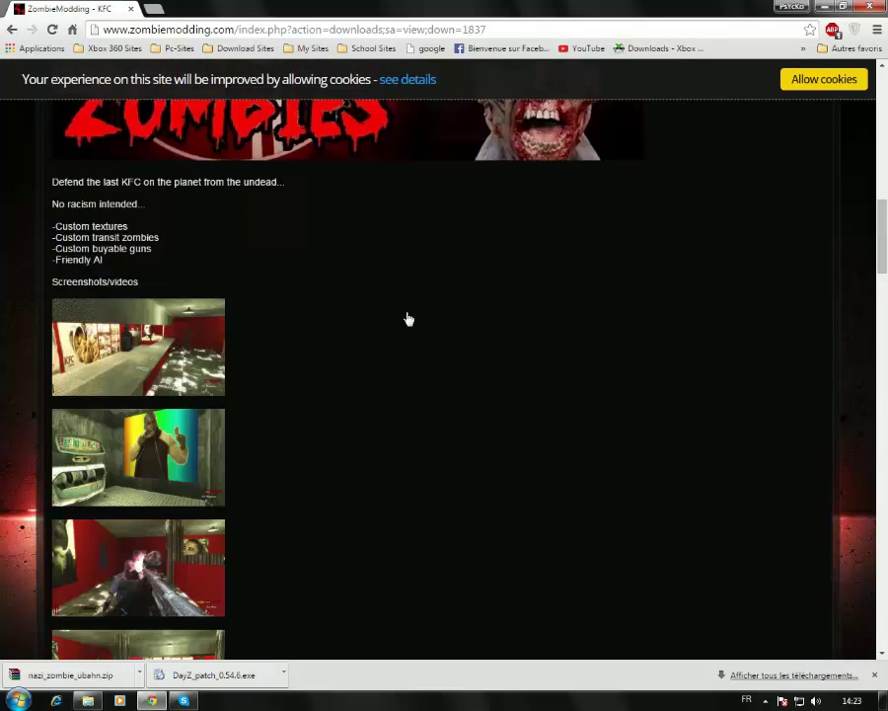
pyautogui.scroll(5, 417, 319)
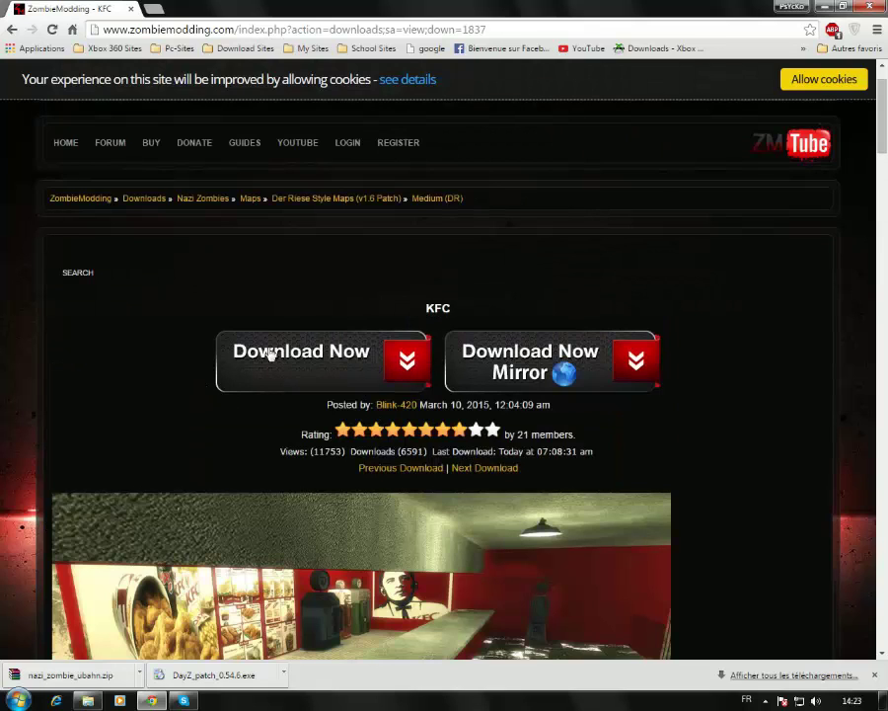
# - Download the KFC map and open the downloaded nazi_zombie_ubahn.zip archive
pyautogui.click(387, 361)
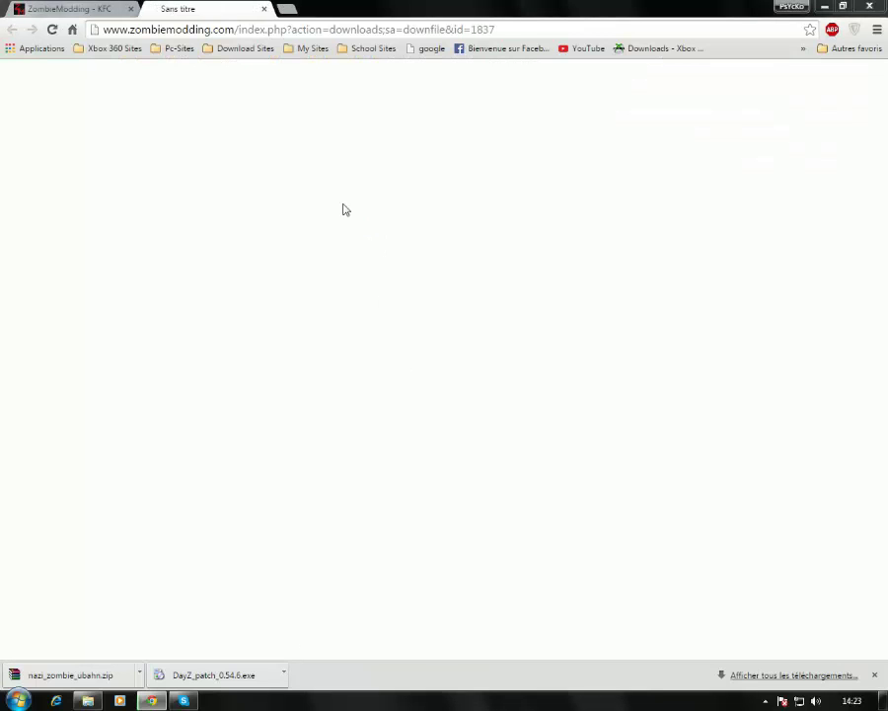
pyautogui.press('Return')
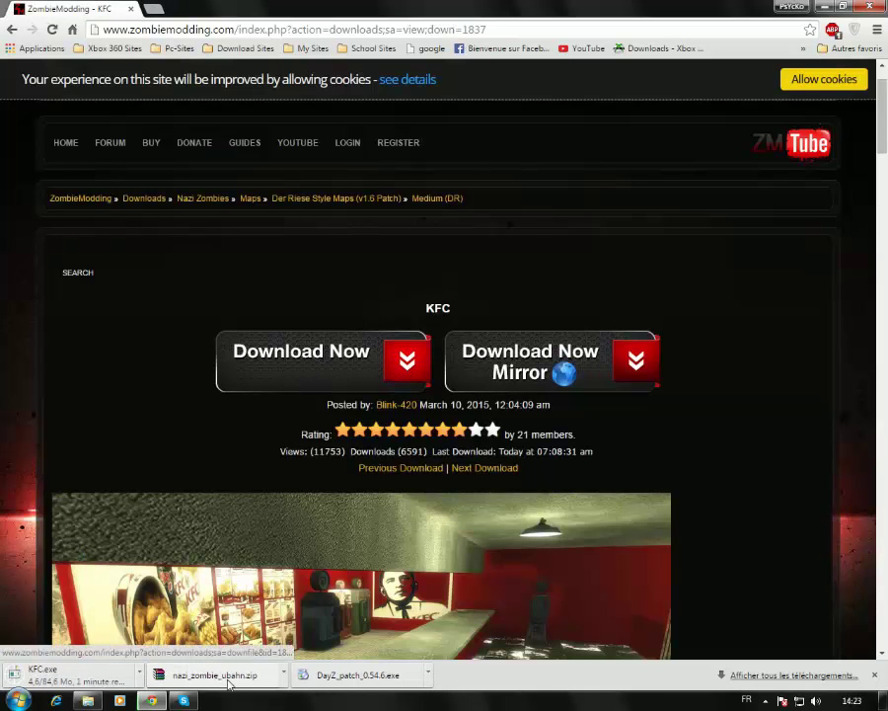
pyautogui.click(173, 677)
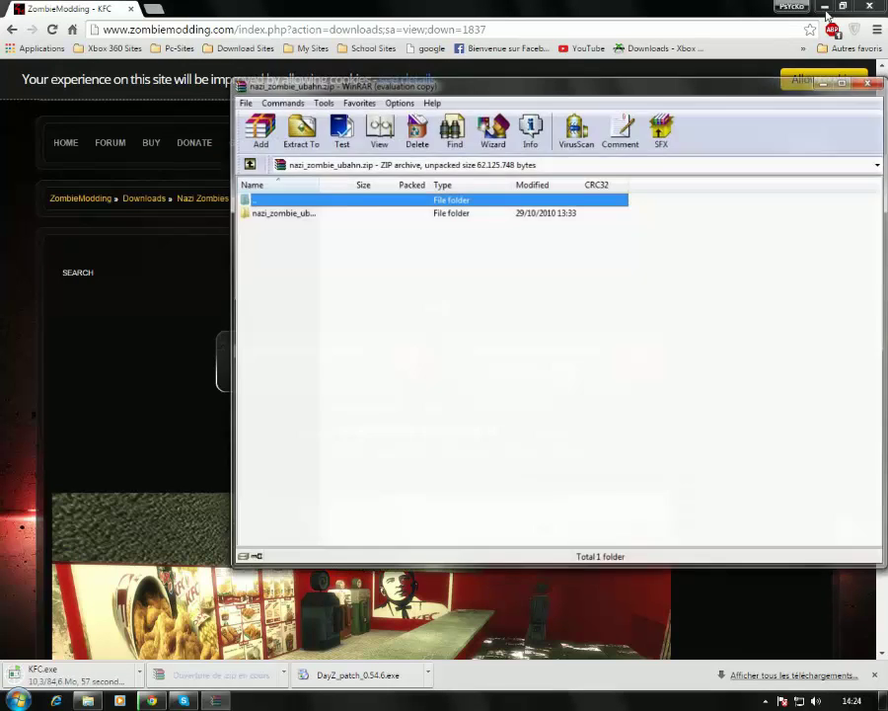
# - Minimize the browser, look inside the archive's nazi_zombie_ubahn folder and return to the archive's top level
pyautogui.click(826, 8)
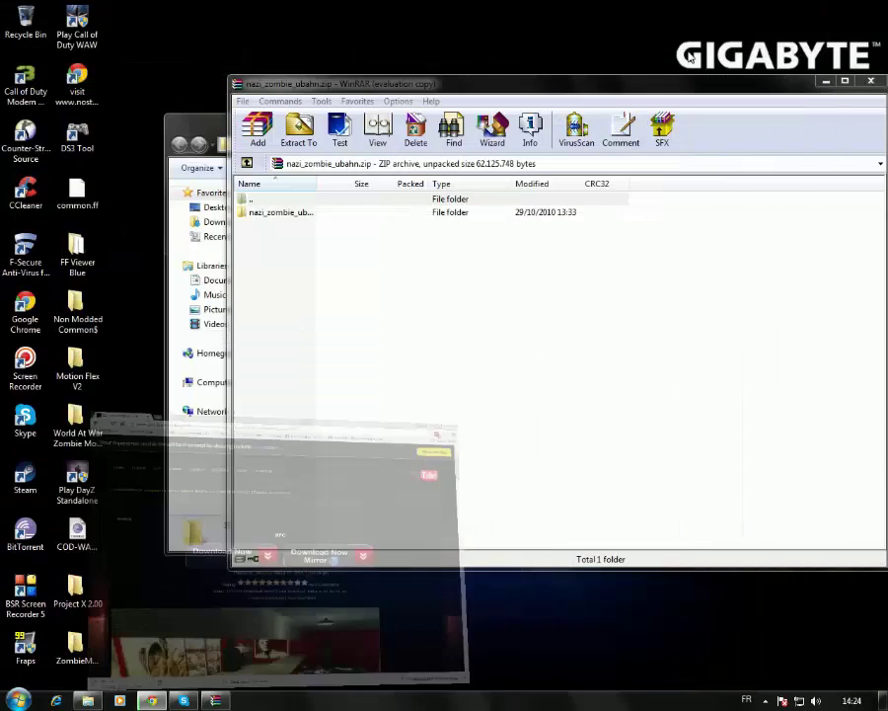
pyautogui.click(300, 225)
pyautogui.doubleClick(279, 215)
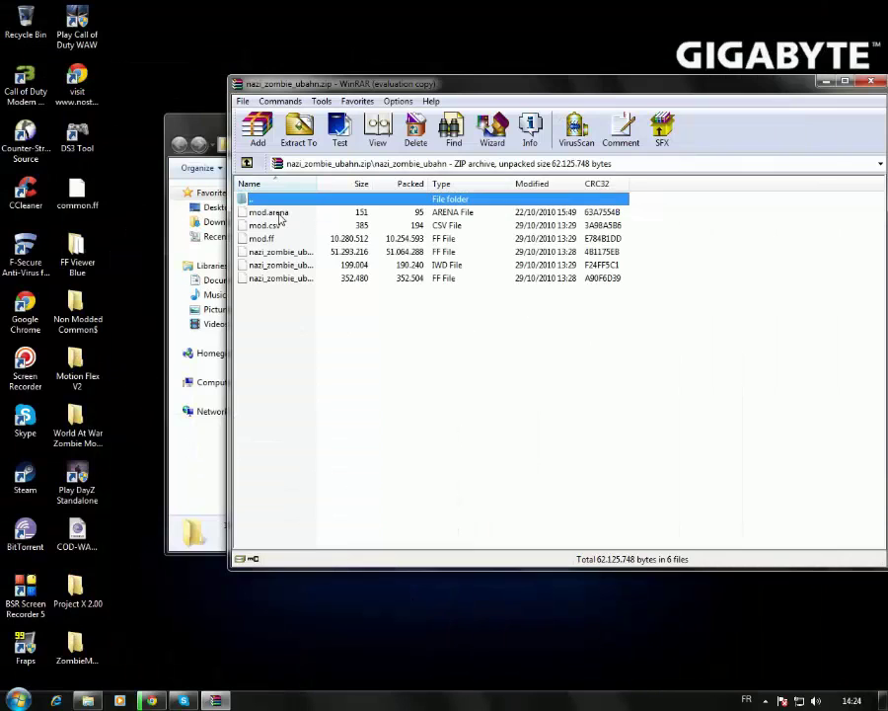
pyautogui.click(251, 164)
# - Bring up the Call of Duty - World at War game folder beside the archive and open its CoDWaW\mods folder
pyautogui.click(210, 126)
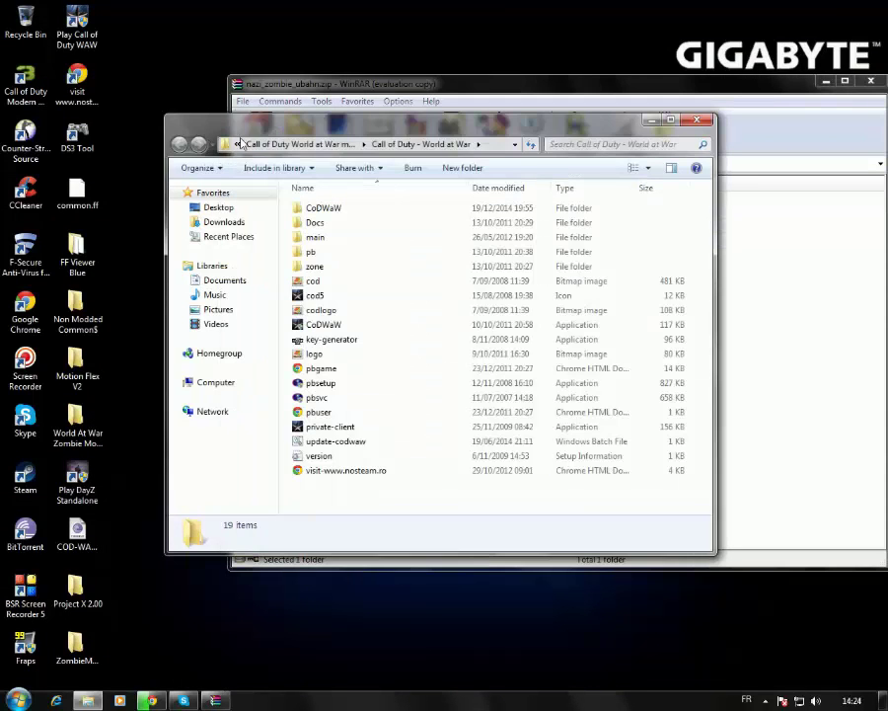
pyautogui.moveTo(326, 124); pyautogui.dragTo(165, 122)
pyautogui.doubleClick(166, 193)
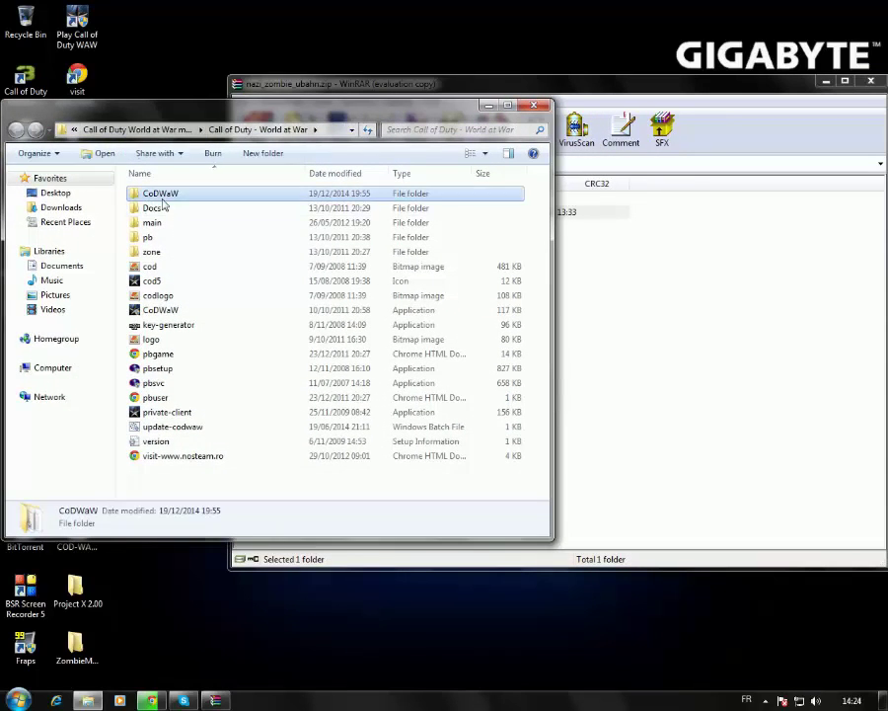
pyautogui.doubleClick(158, 224)
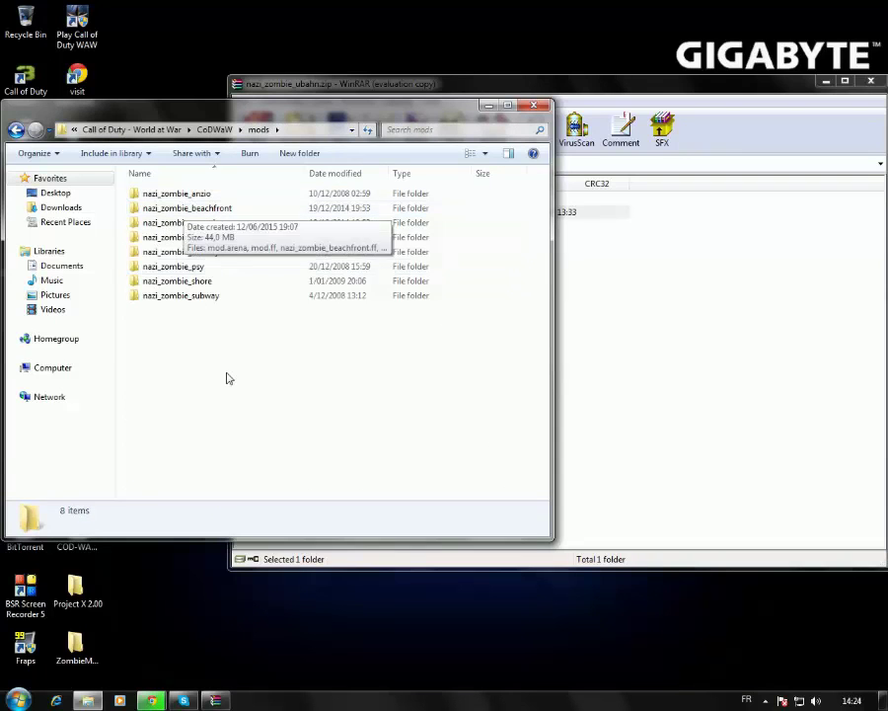
# - Extract the nazi_zombie_ubahn folder from the archive into the game's mods folder, close the archive and minimize the mods window
pyautogui.moveTo(226, 357); pyautogui.dragTo(214, 316)
pyautogui.click(348, 231)
pyautogui.moveTo(281, 211); pyautogui.dragTo(179, 351)
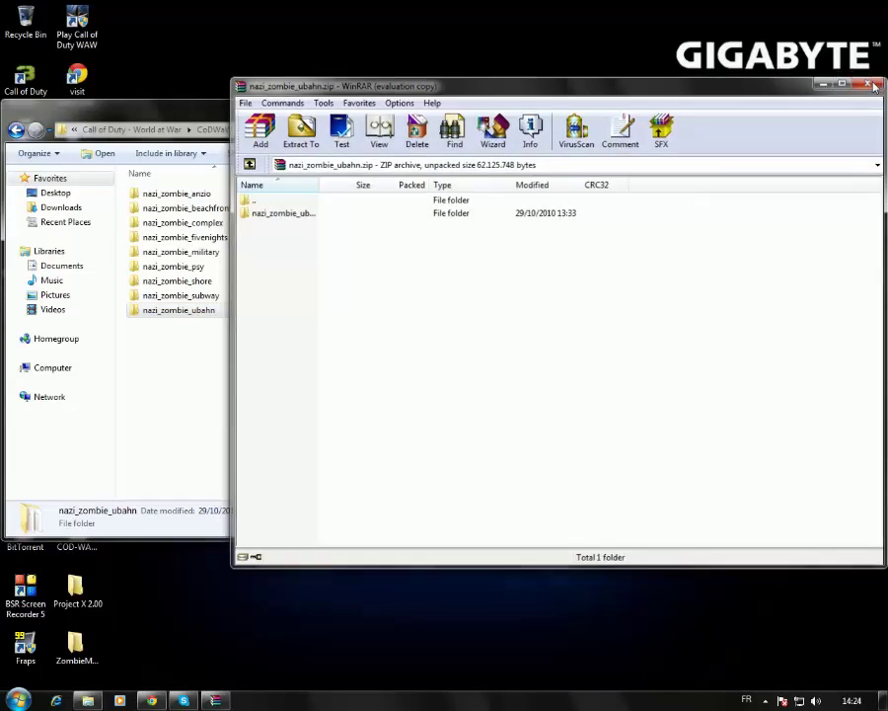
pyautogui.press('Escape')
pyautogui.click(87, 700)
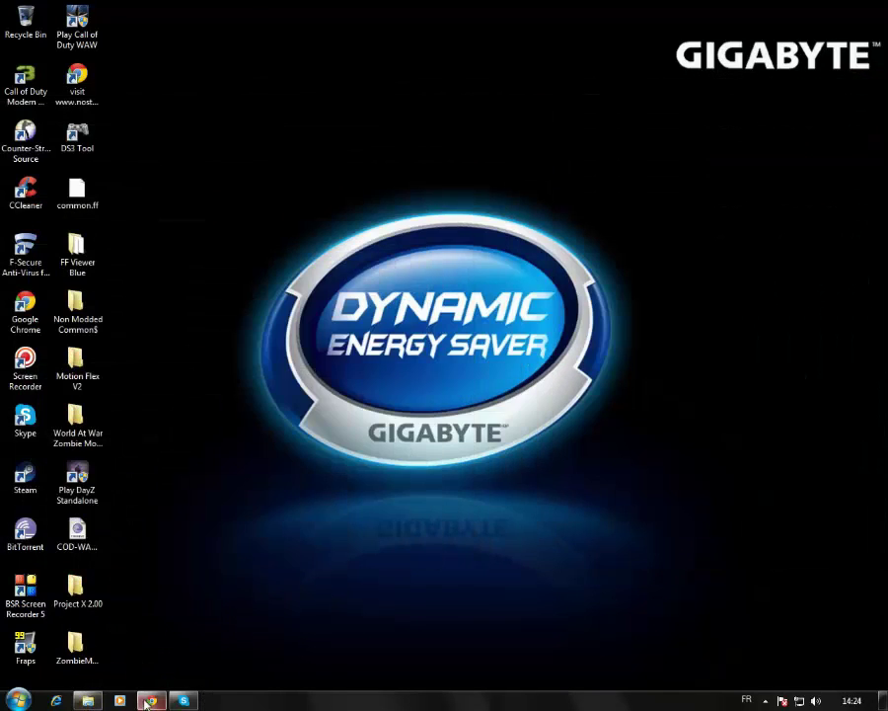
# - Run the downloaded KFC.exe from the browser, start installing the KFC map and show the installation details
pyautogui.click(150, 700)
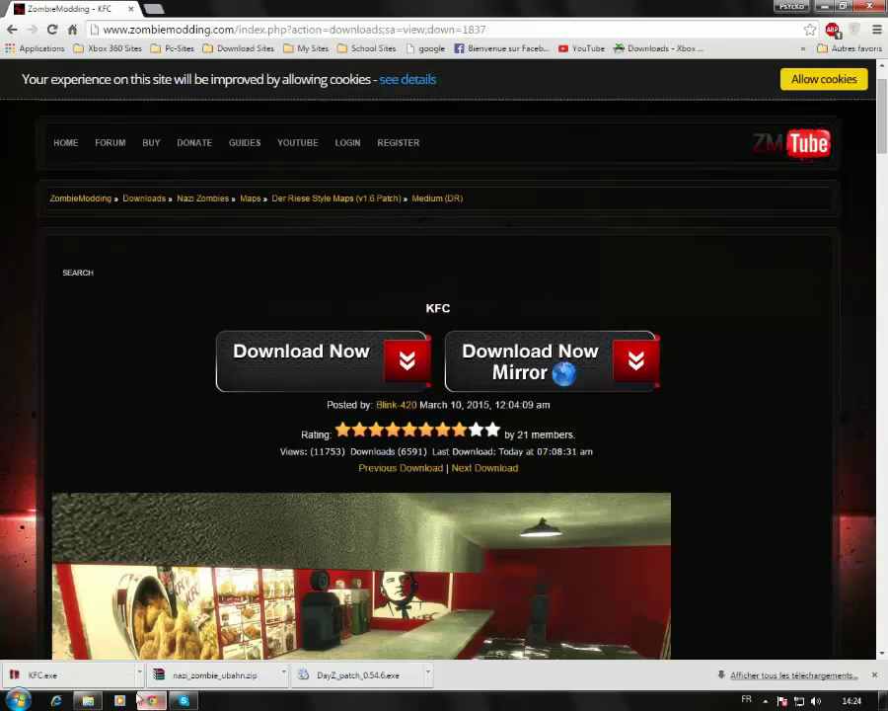
pyautogui.click(84, 681)
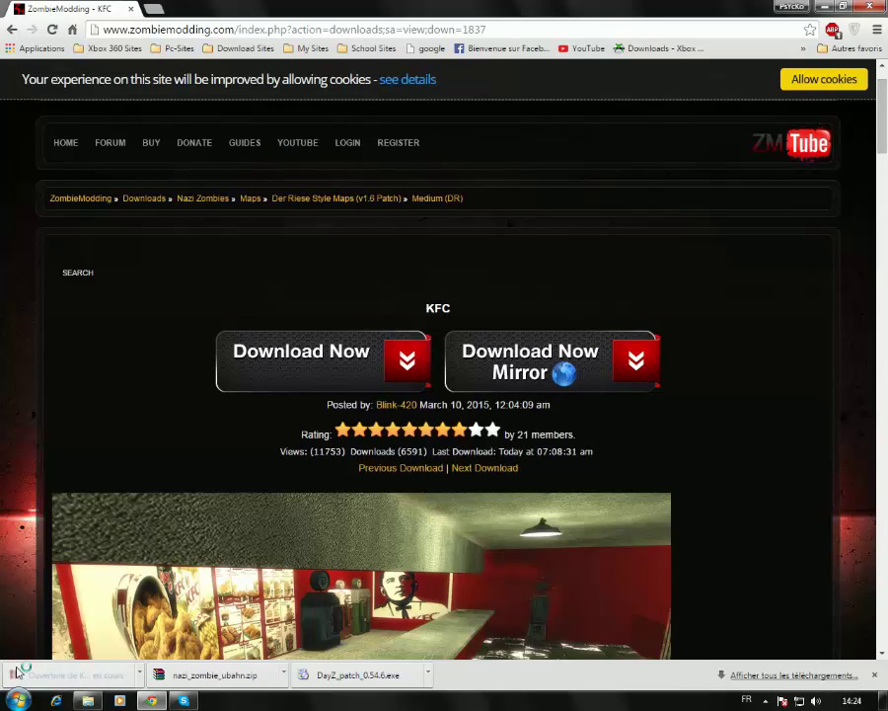
pyautogui.click(825, 7)
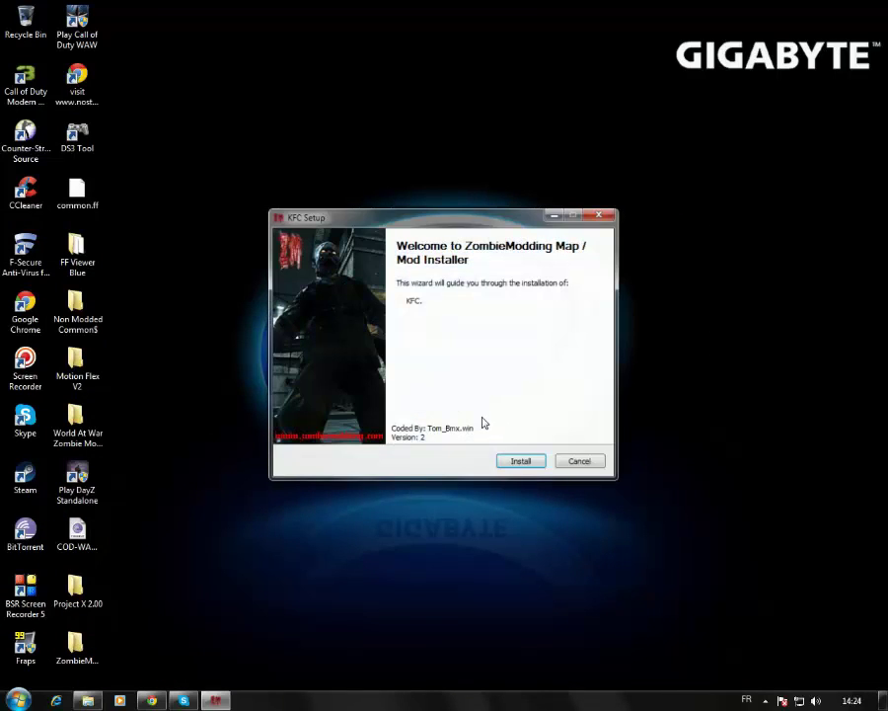
pyautogui.click(522, 463)
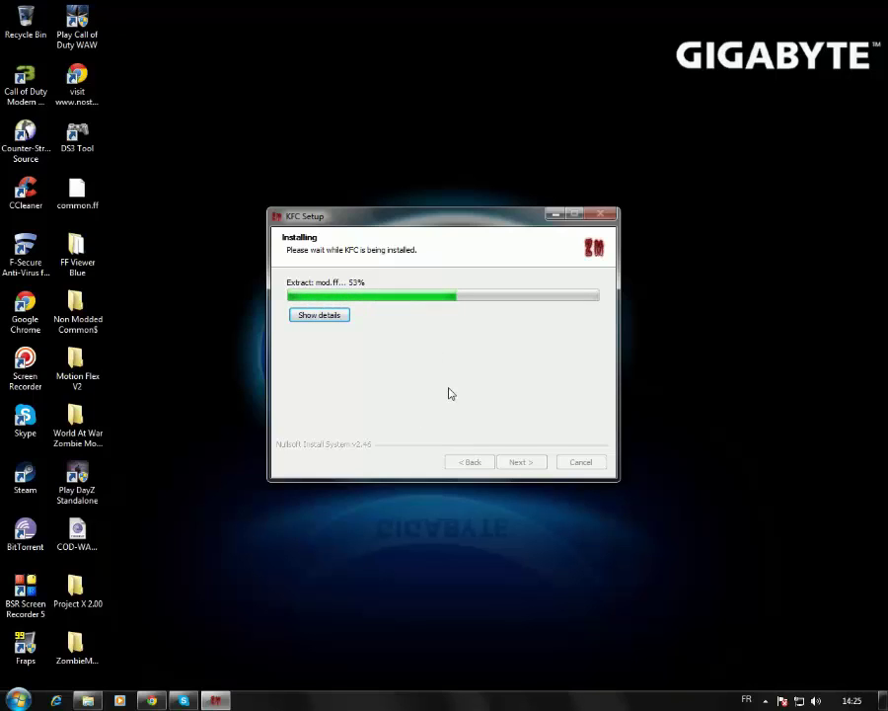
pyautogui.click(318, 315)
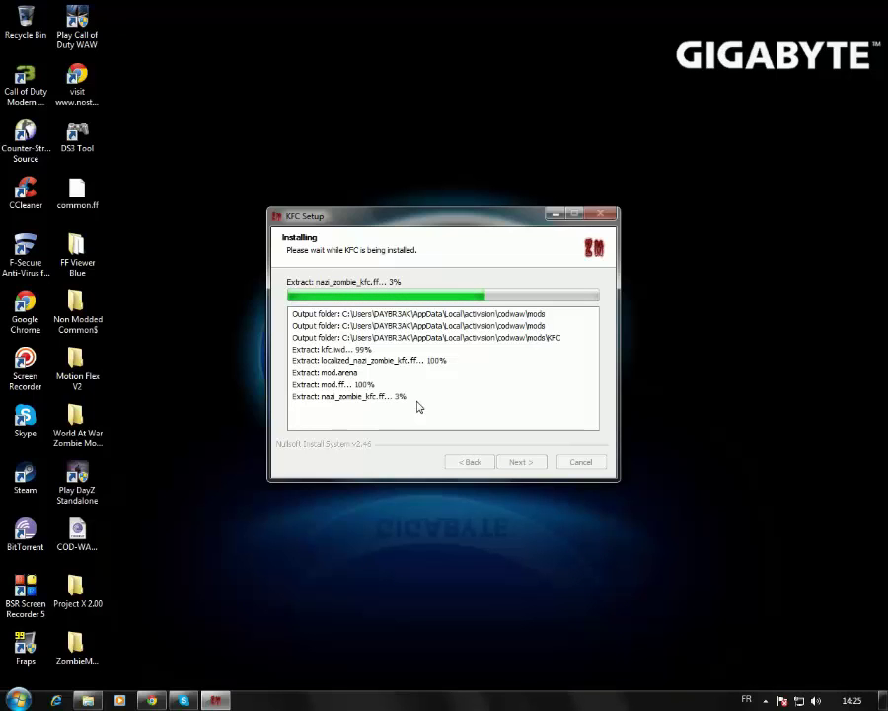
# - Restore the game's mods window and open the user's profile folder on drive C: in a second window beside it
pyautogui.press('super+d')
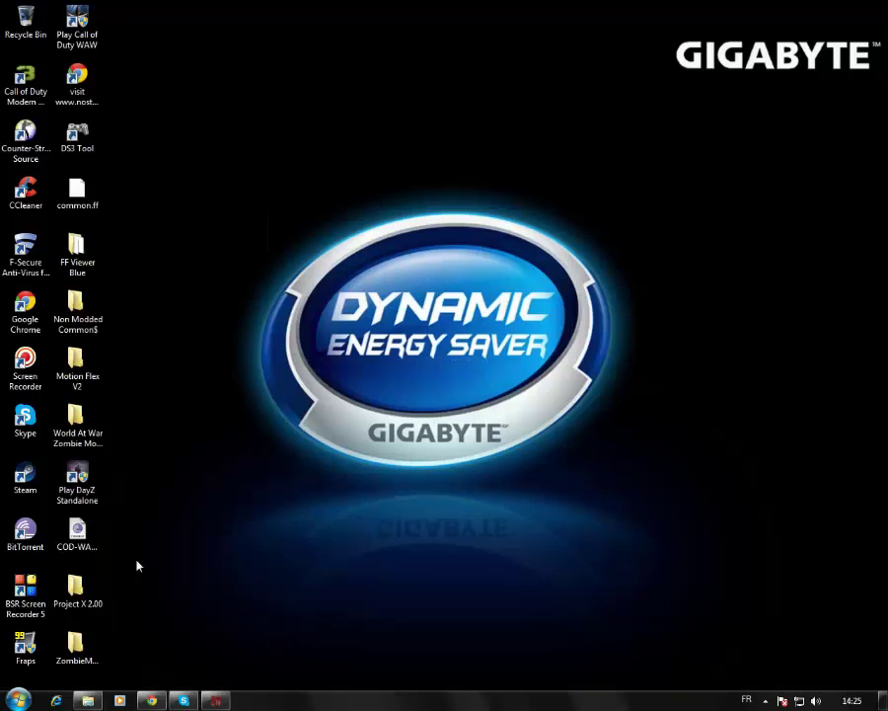
pyautogui.click(96, 701)
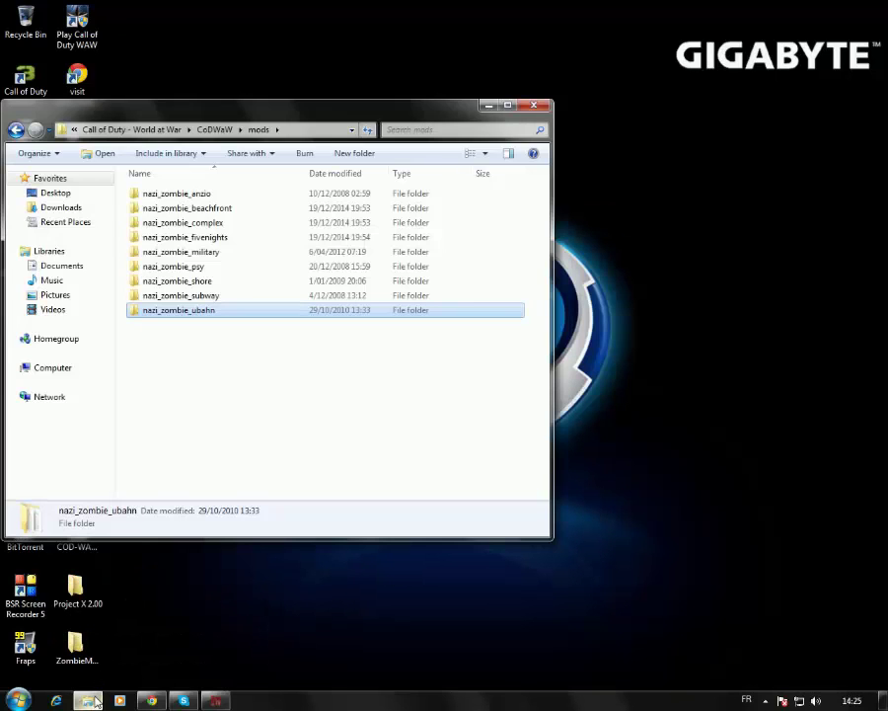
pyautogui.click(18, 701)
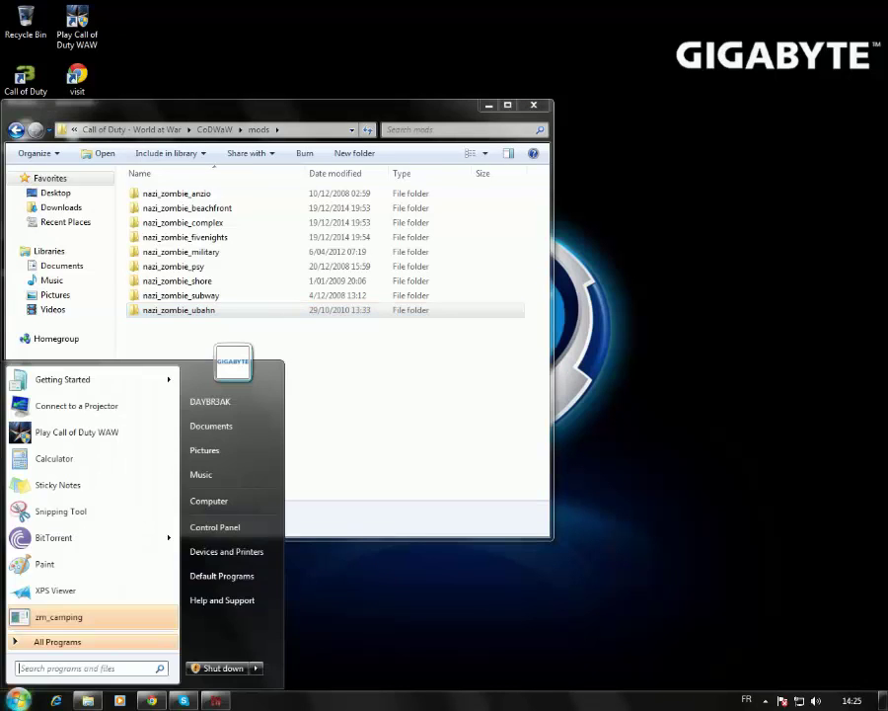
pyautogui.click(235, 502)
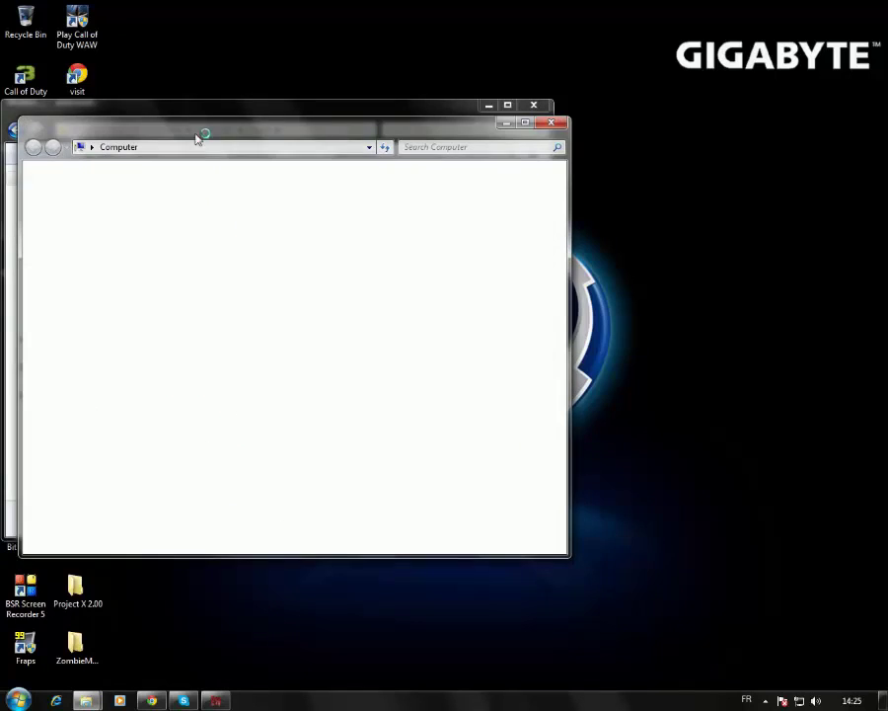
pyautogui.moveTo(196, 138); pyautogui.dragTo(496, 148)
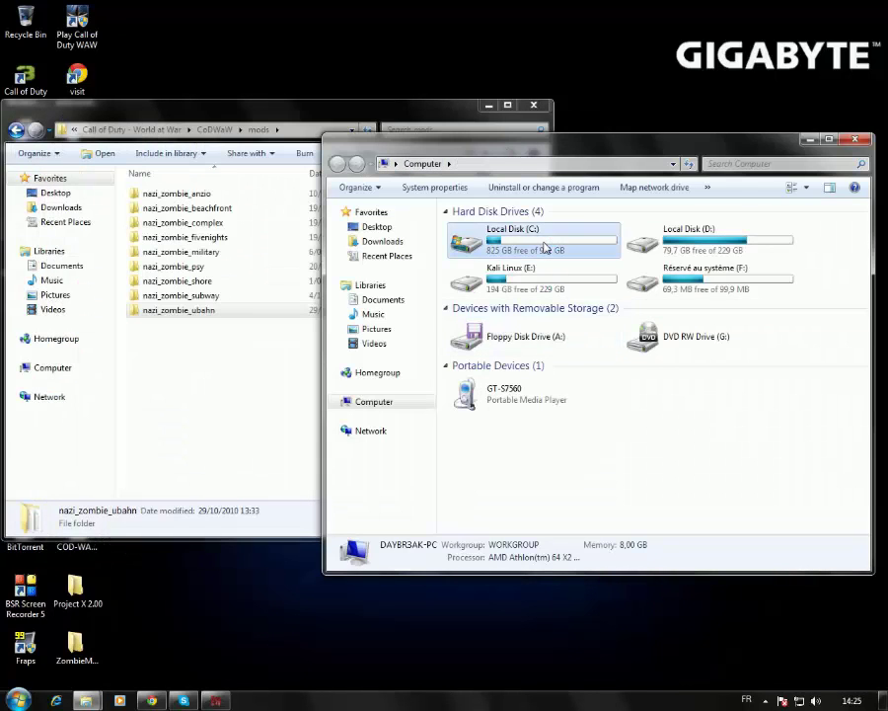
pyautogui.doubleClick(530, 244)
pyautogui.doubleClick(507, 300)
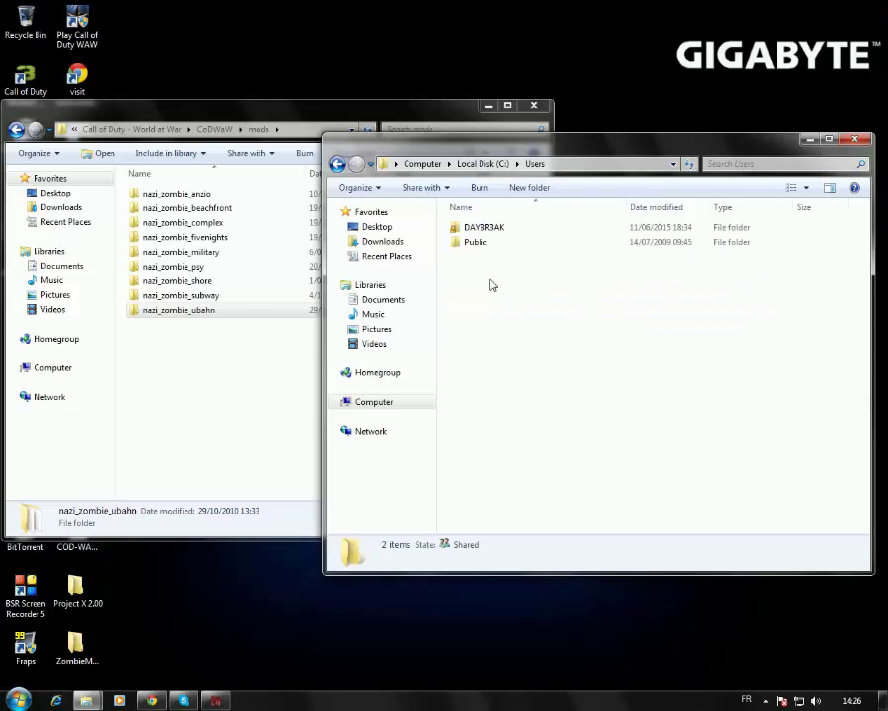
pyautogui.doubleClick(489, 230)
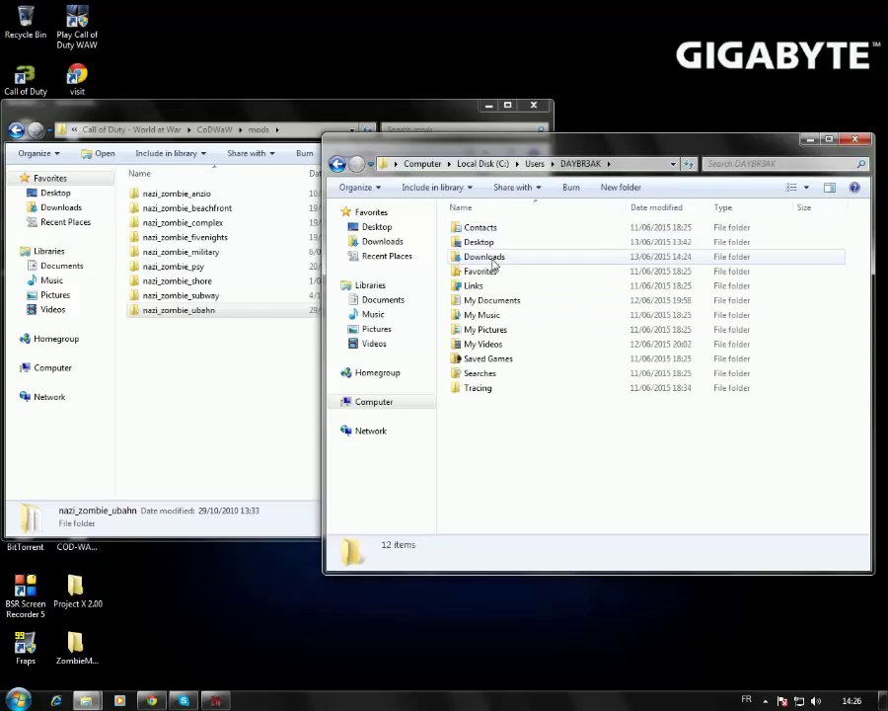
pyautogui.moveTo(462, 430)
pyautogui.mouseDown()
pyautogui.moveTo(481, 268)
pyautogui.moveTo(498, 314)
pyautogui.mouseUp()
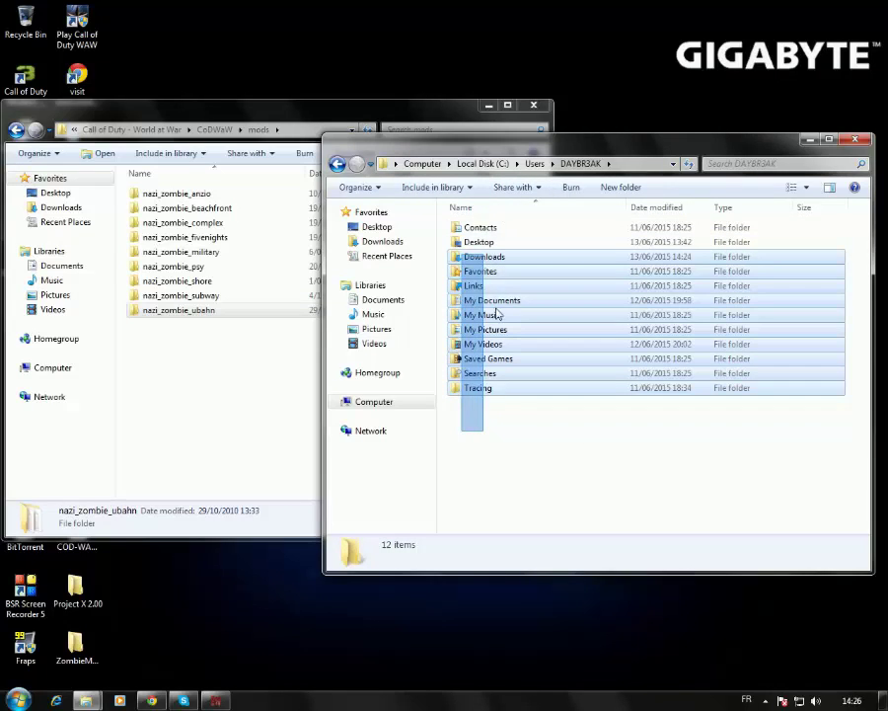
# - Go to the profile's hidden appdata folder by path and open Local\Activision\CoDWaW\mods
pyautogui.click(625, 162)
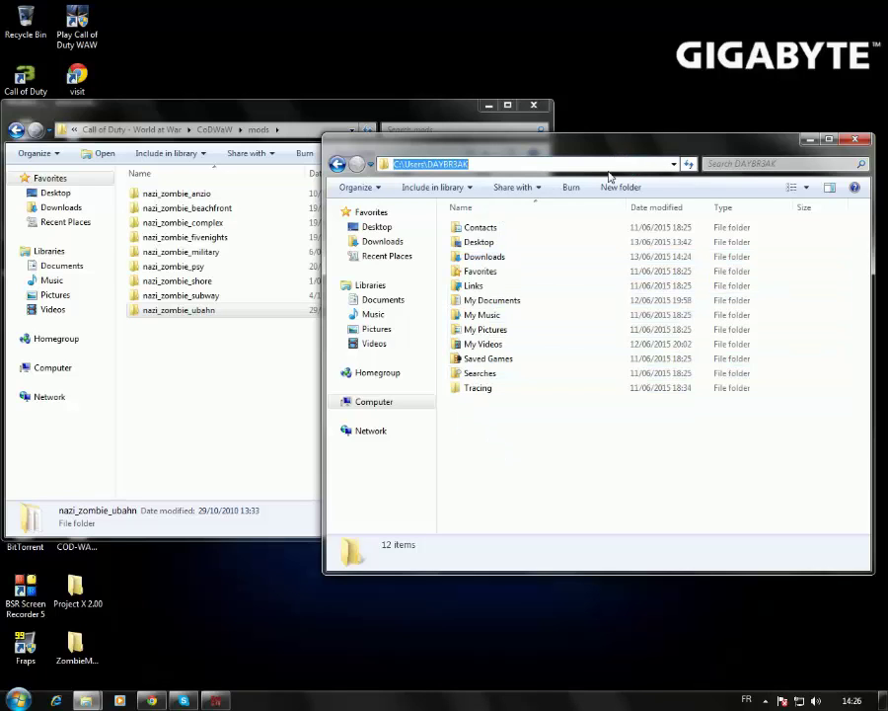
pyautogui.click(604, 166)
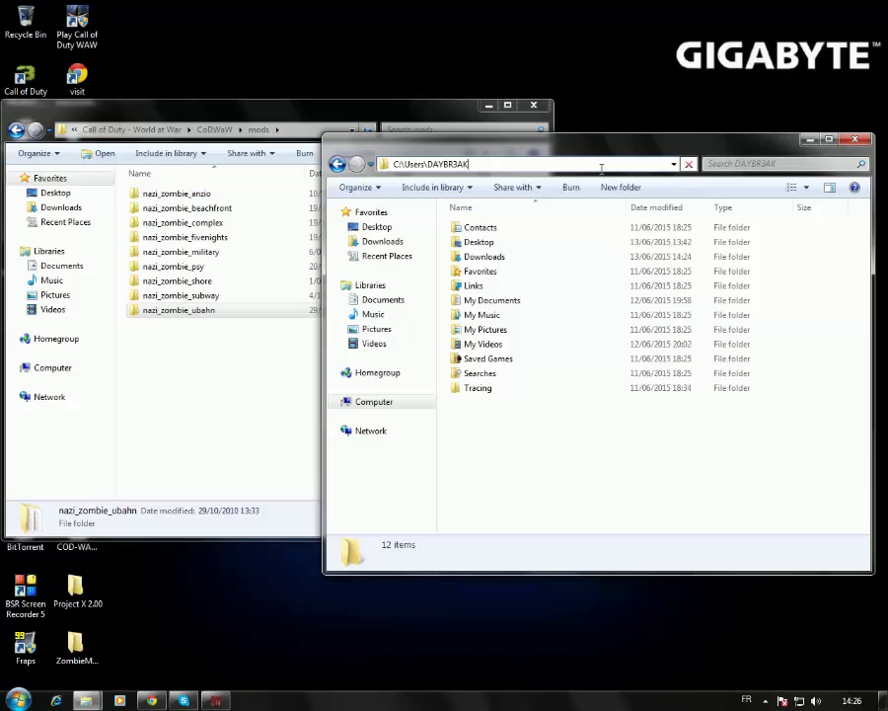
pyautogui.write('\\appdata')
pyautogui.press('Return')
pyautogui.click(541, 233)
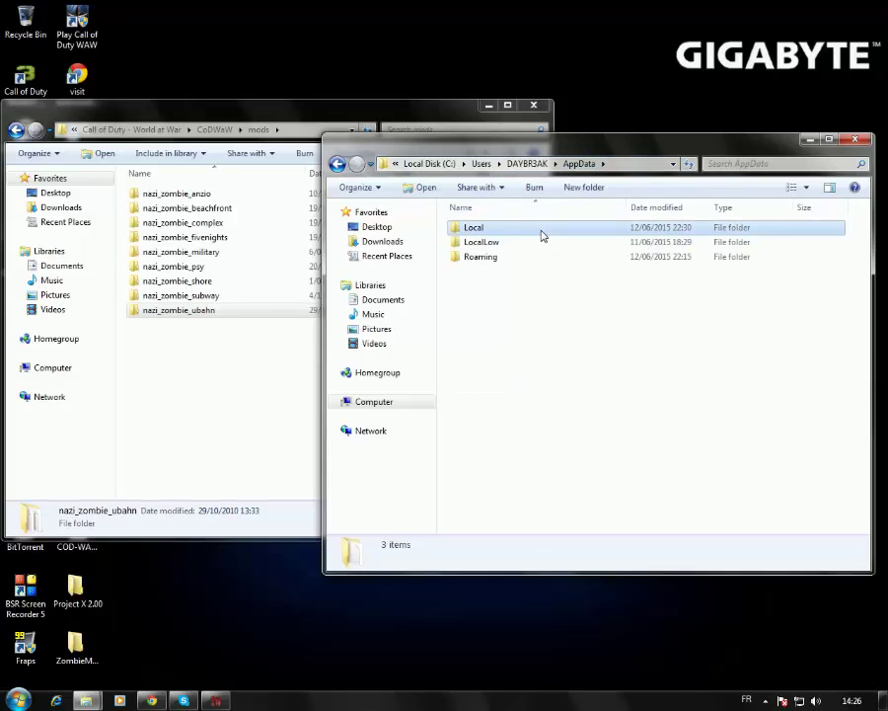
pyautogui.doubleClick(541, 234)
pyautogui.doubleClick(511, 230)
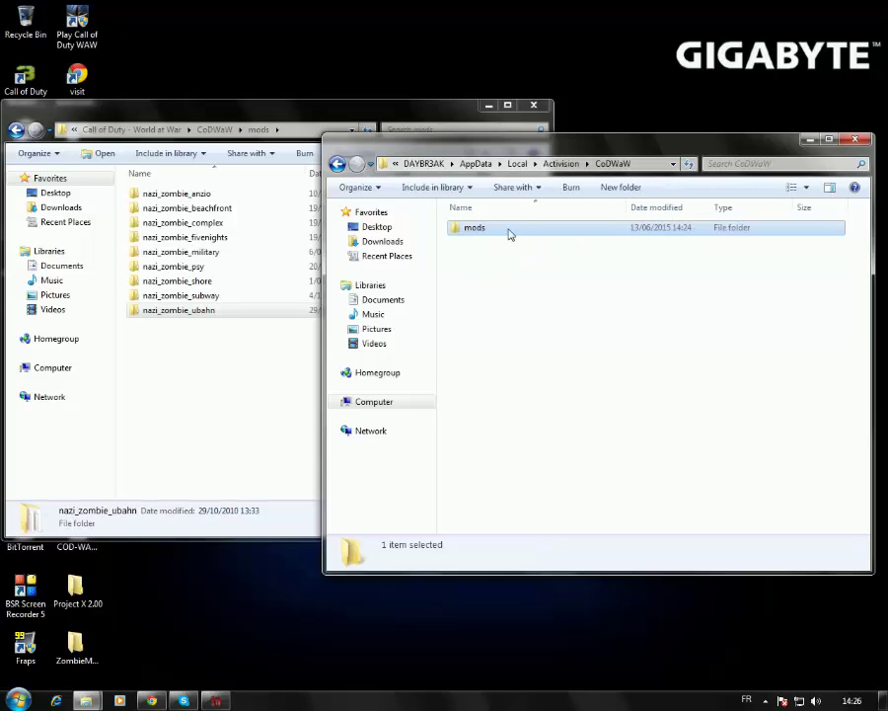
pyautogui.doubleClick(509, 230)
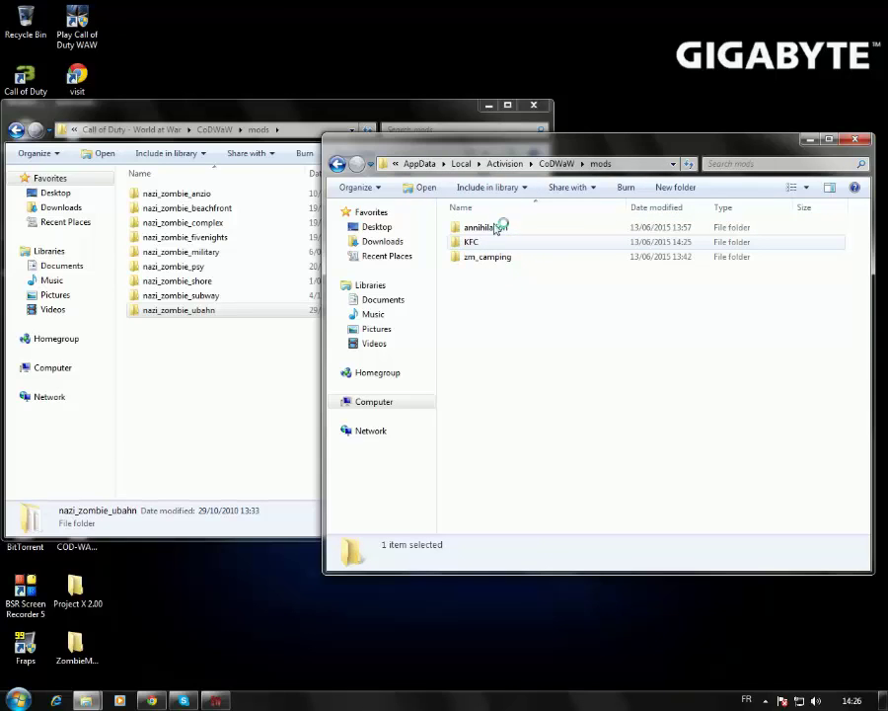
pyautogui.moveTo(492, 289); pyautogui.dragTo(494, 228)
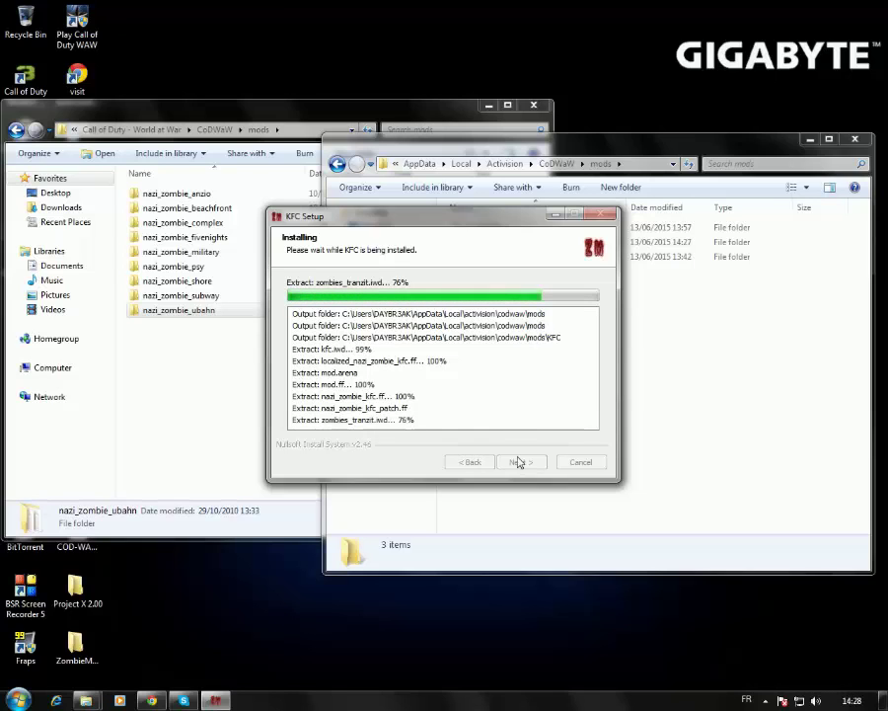
# - Select the KFC folder in the AppData mods folder, then finish and close the KFC installer
pyautogui.click(642, 325)
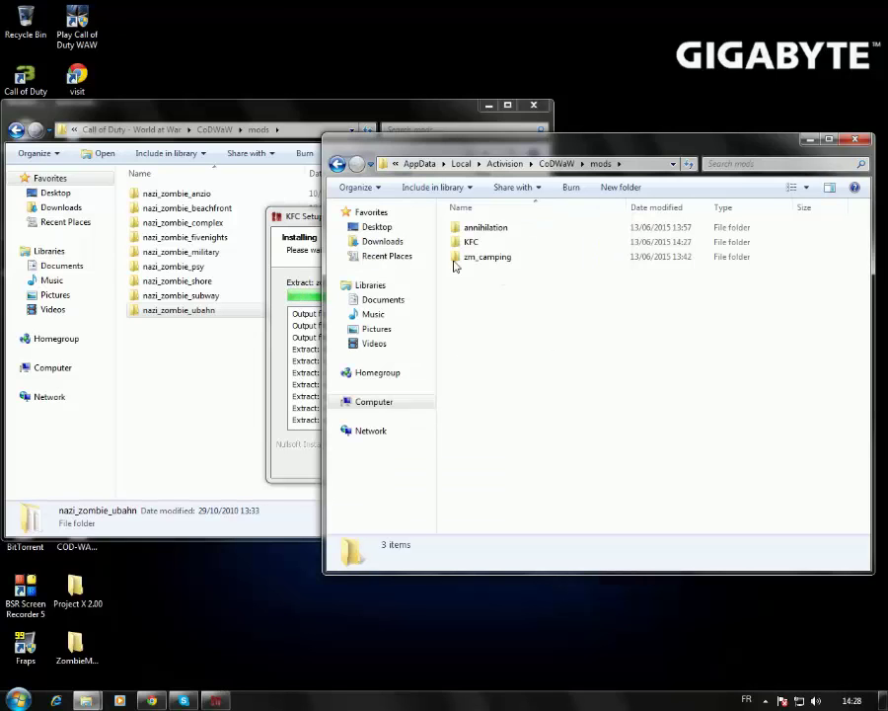
pyautogui.click(531, 229)
pyautogui.click(479, 242)
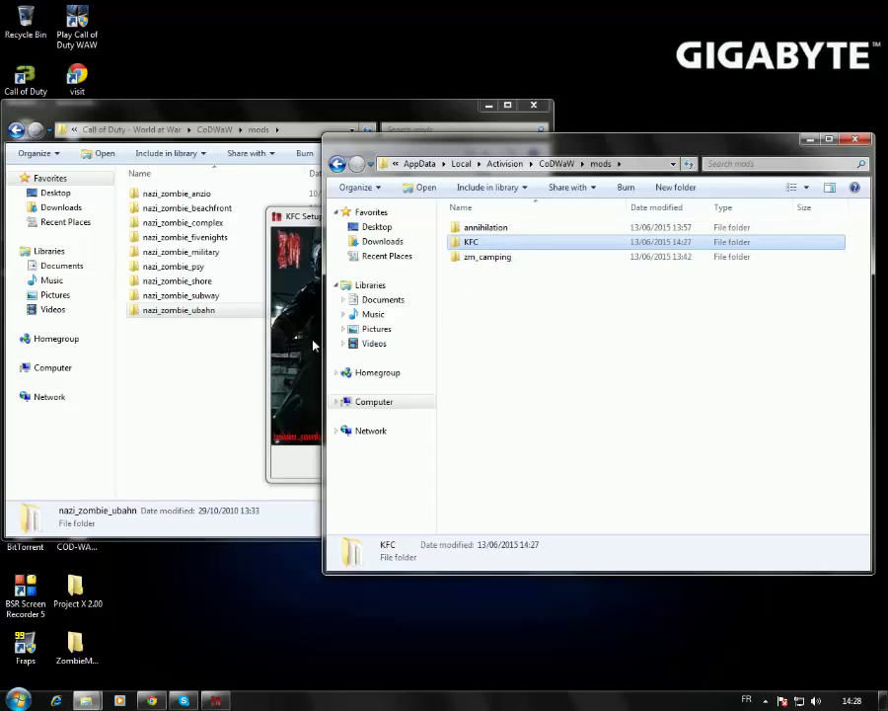
pyautogui.click(310, 348)
pyautogui.click(522, 463)
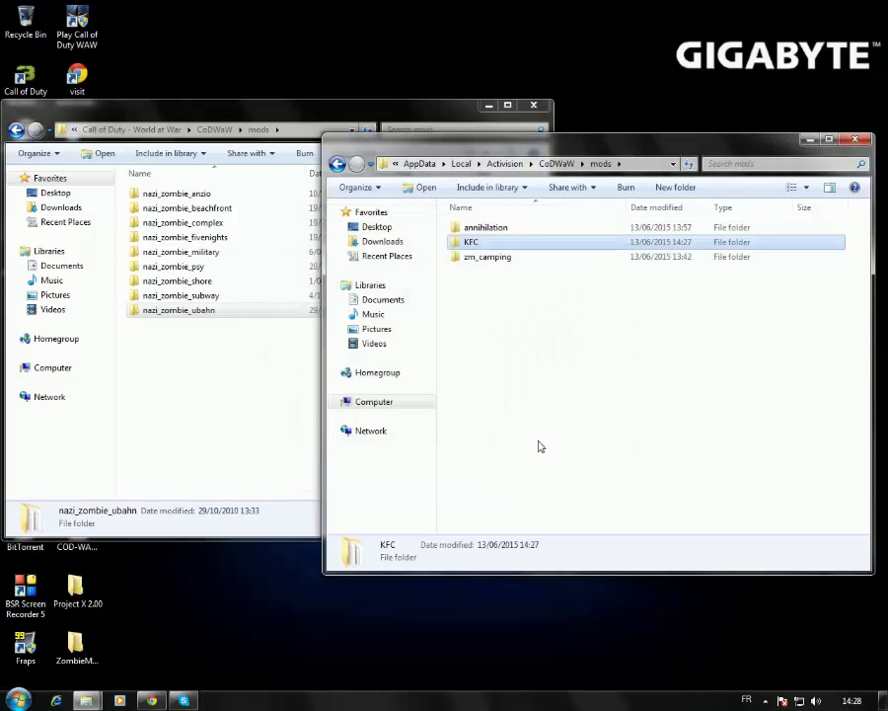
# - Move the annihilation, KFC and zm_camping folders from the AppData mods folder into the game's CoDWaW\mods folder
pyautogui.click(505, 260)
pyautogui.moveTo(508, 312); pyautogui.dragTo(505, 197)
pyautogui.moveTo(484, 254); pyautogui.dragTo(184, 419)
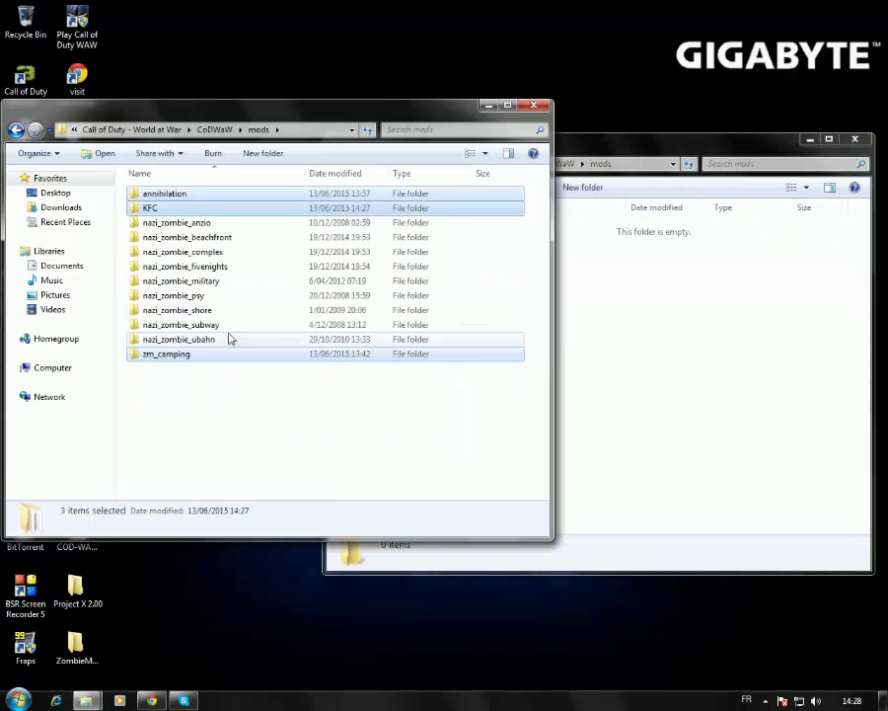
# - Look through the files in the KFC, nazi_zombie_beachfront, annihilation and nazi_zombie_complex map folders
pyautogui.click(251, 211)
pyautogui.doubleClick(251, 215)
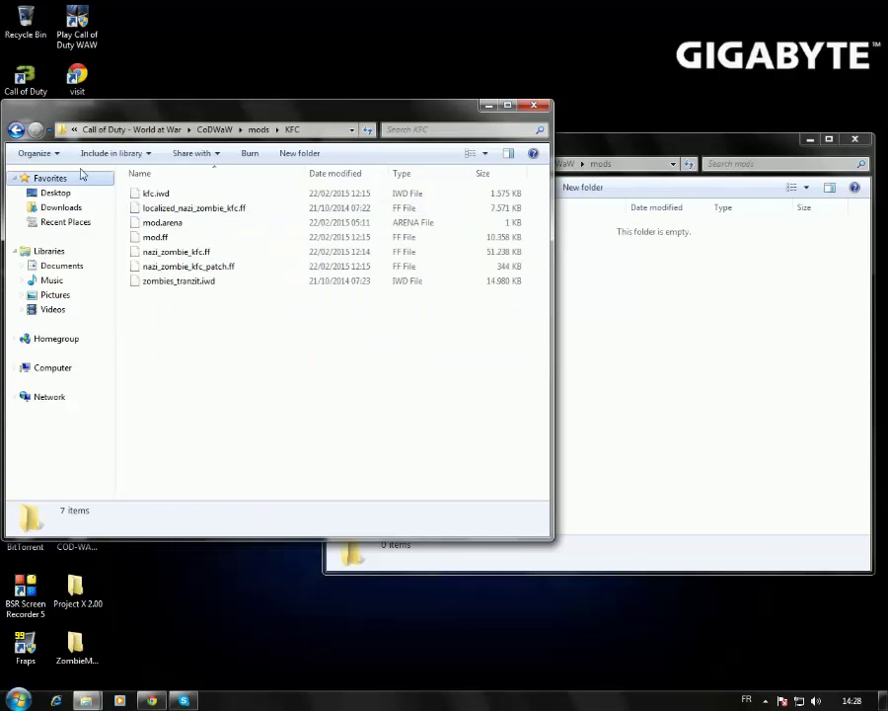
pyautogui.click(15, 131)
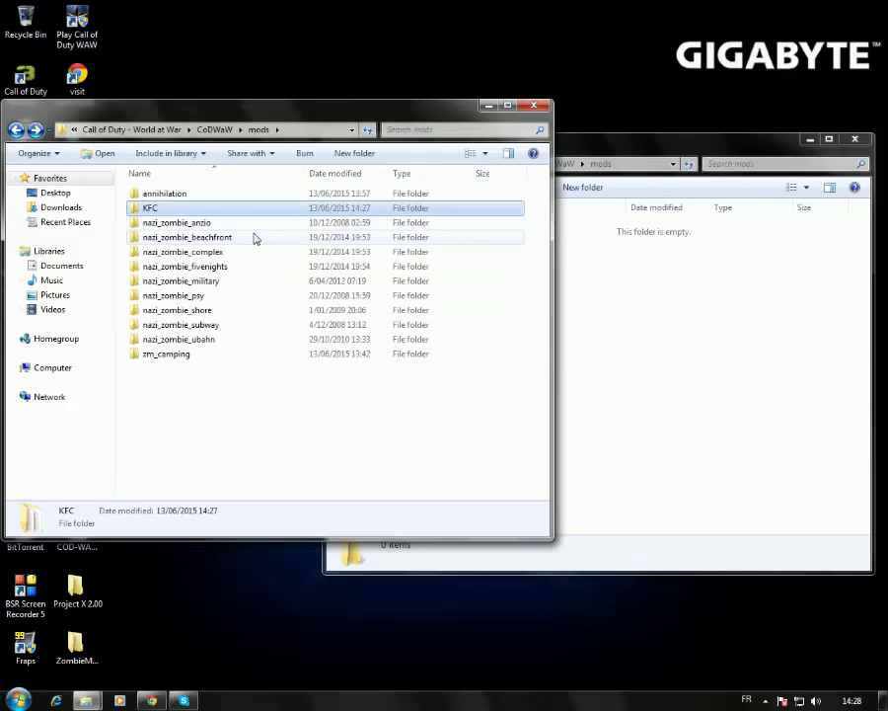
pyautogui.doubleClick(252, 235)
pyautogui.click(15, 131)
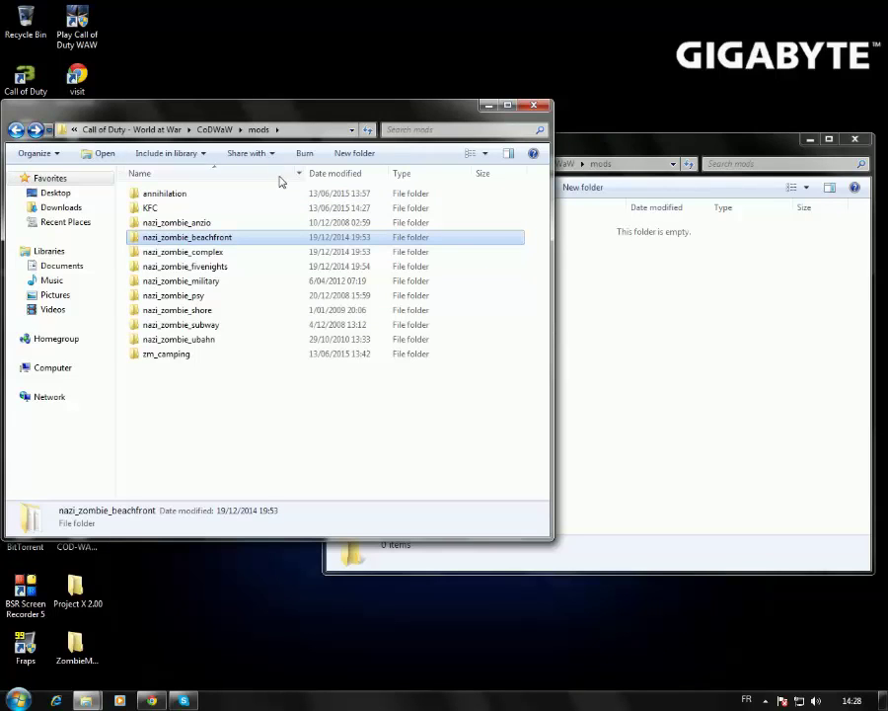
pyautogui.doubleClick(266, 195)
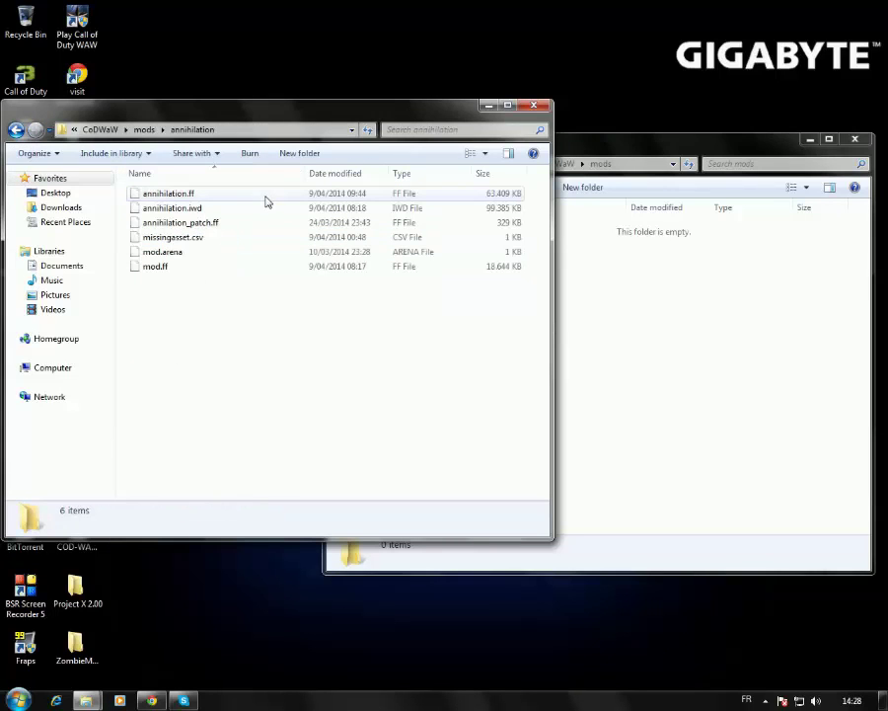
pyautogui.click(15, 130)
pyautogui.doubleClick(266, 252)
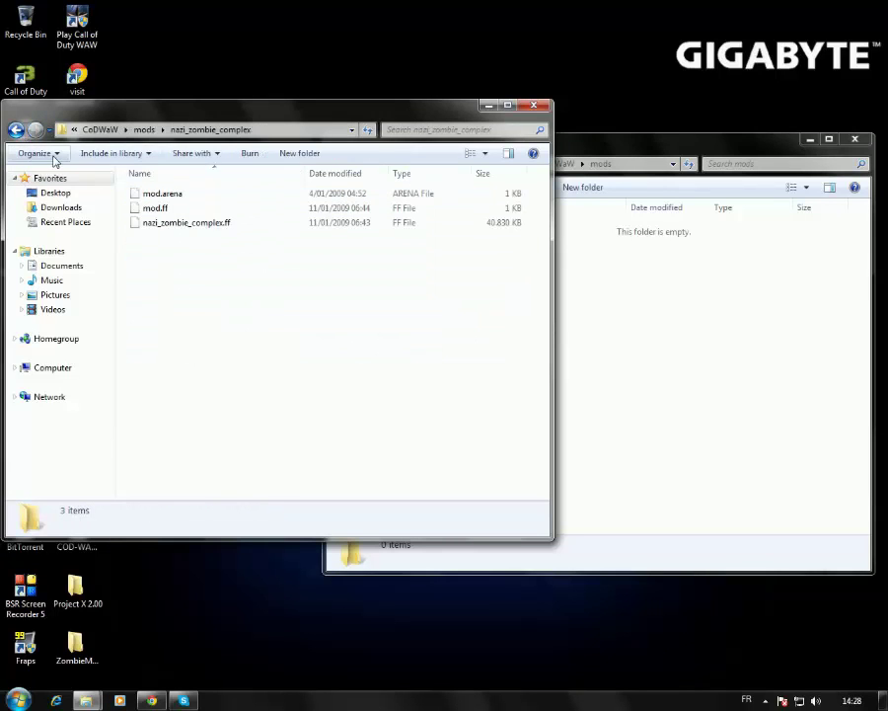
# - View the files in the annihilation map folder, then close both open mods folder windows
pyautogui.click(14, 130)
pyautogui.doubleClick(221, 202)
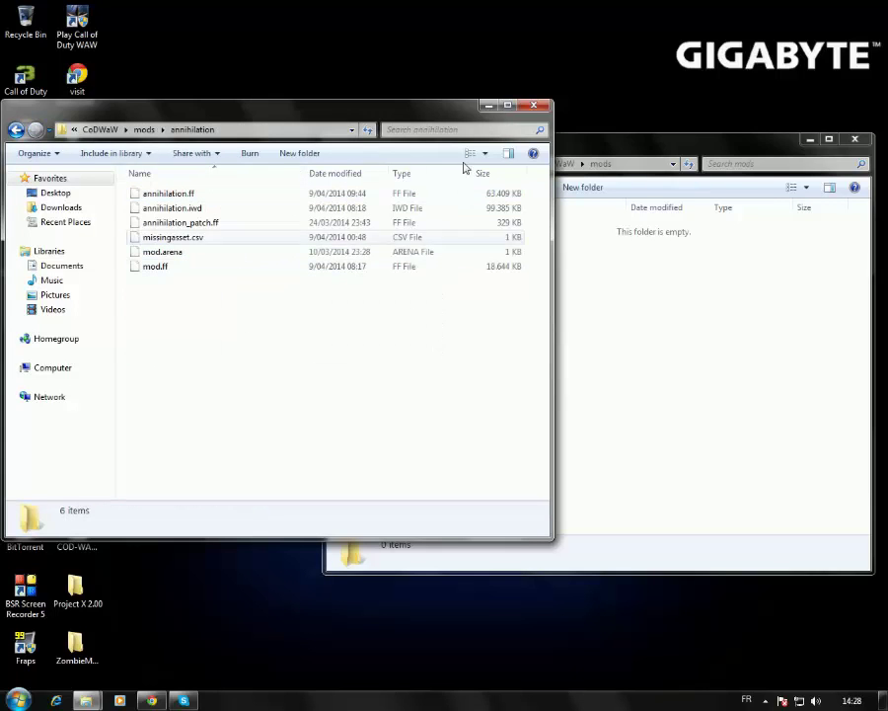
pyautogui.click(534, 105)
pyautogui.moveTo(753, 136); pyautogui.dragTo(623, 86)
pyautogui.click(728, 89)
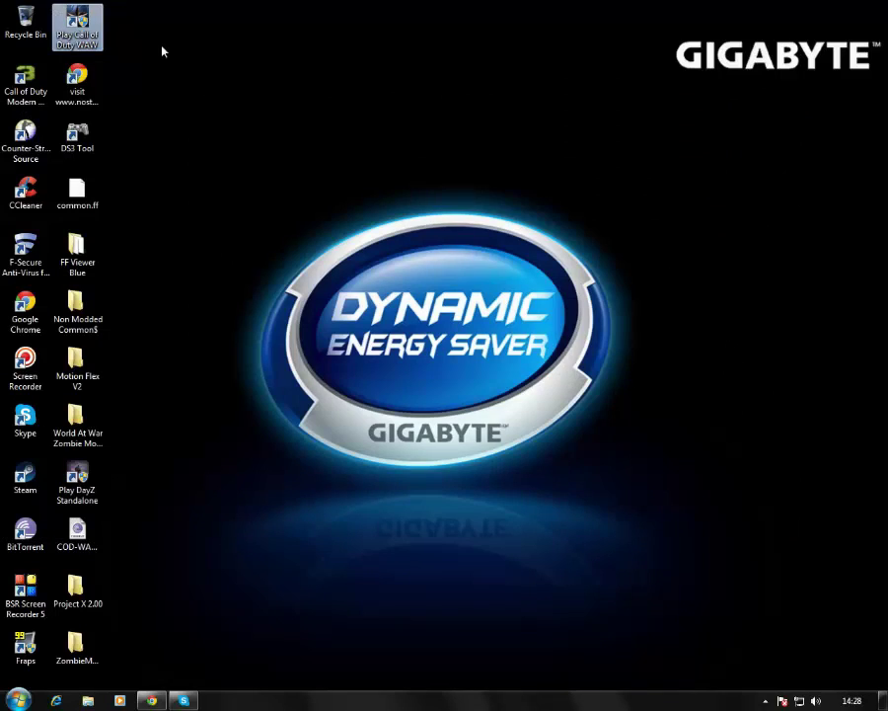
# - Launch Call of Duty: World at War, check the Enable Console setting in the game options, and return to the main menu
pyautogui.doubleClick(78, 25)
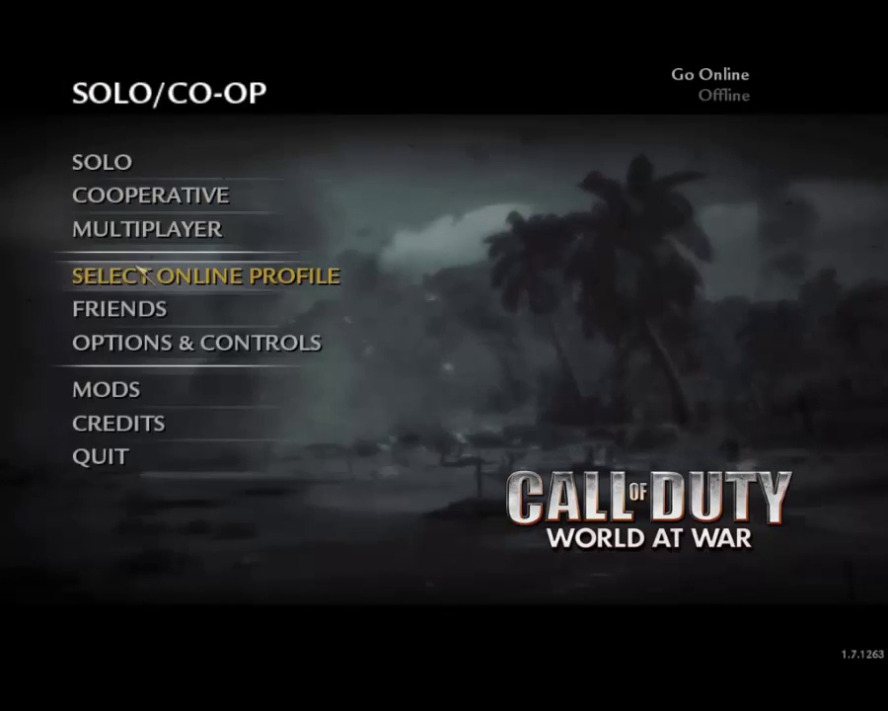
pyautogui.click(178, 342)
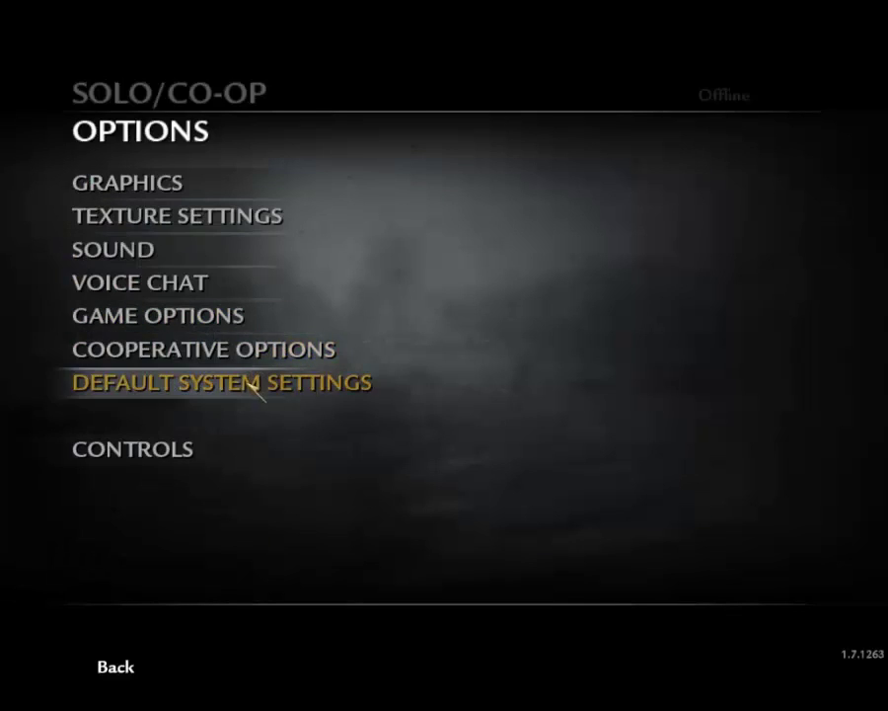
pyautogui.click(200, 314)
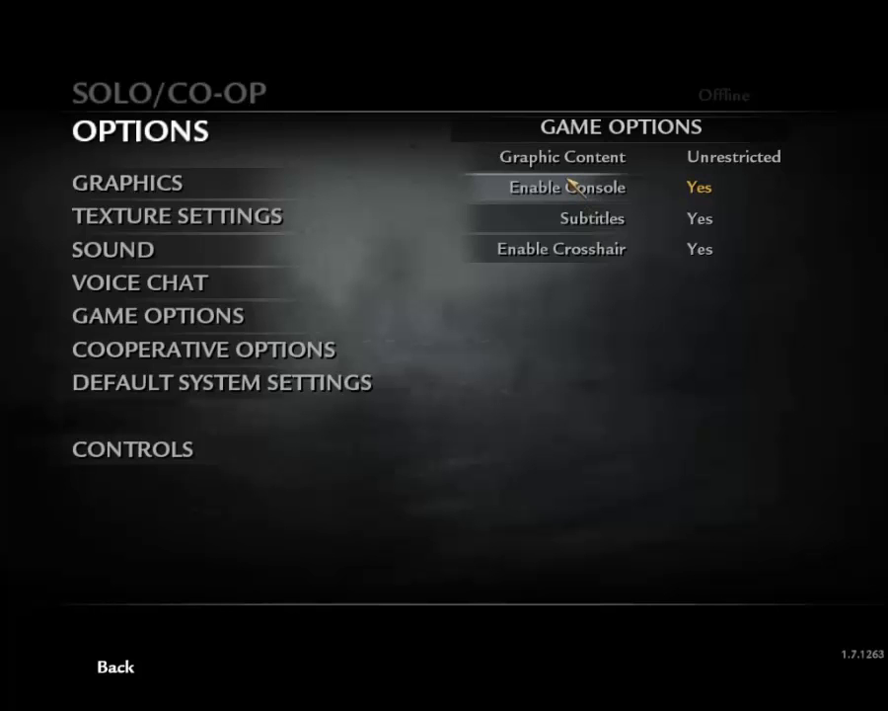
pyautogui.press('Escape')
pyautogui.press('Escape')
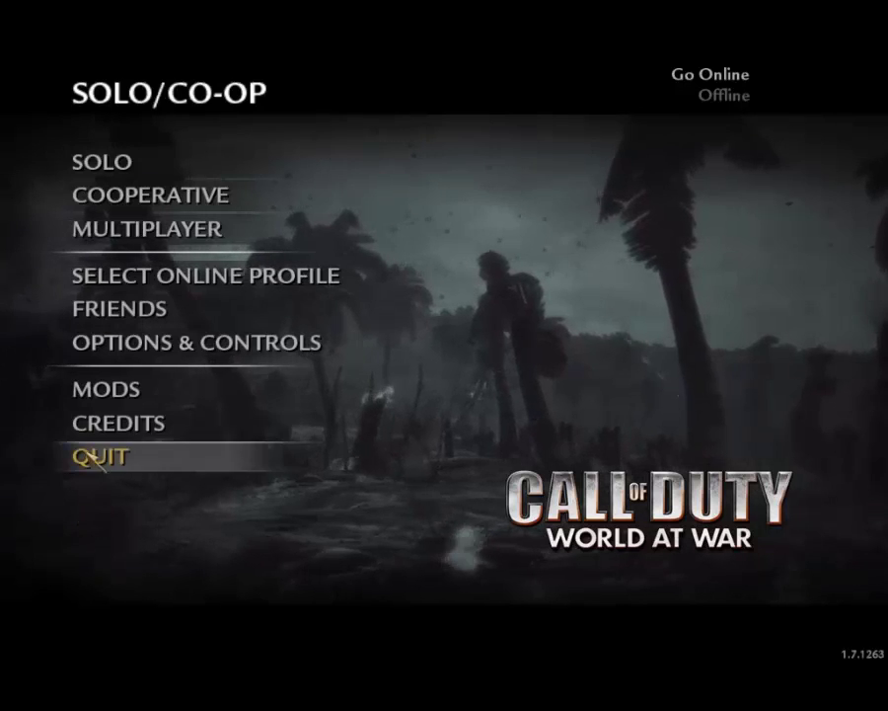
# - Launch the nazi_zombie_ubahn mod from the game's list of installed mods
pyautogui.click(103, 388)
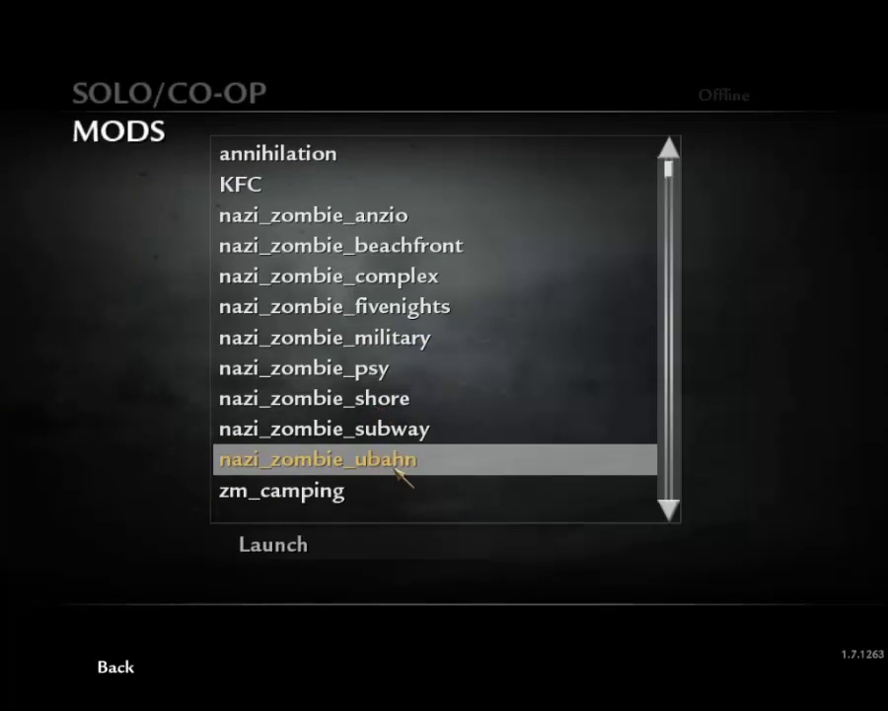
pyautogui.click(472, 538)
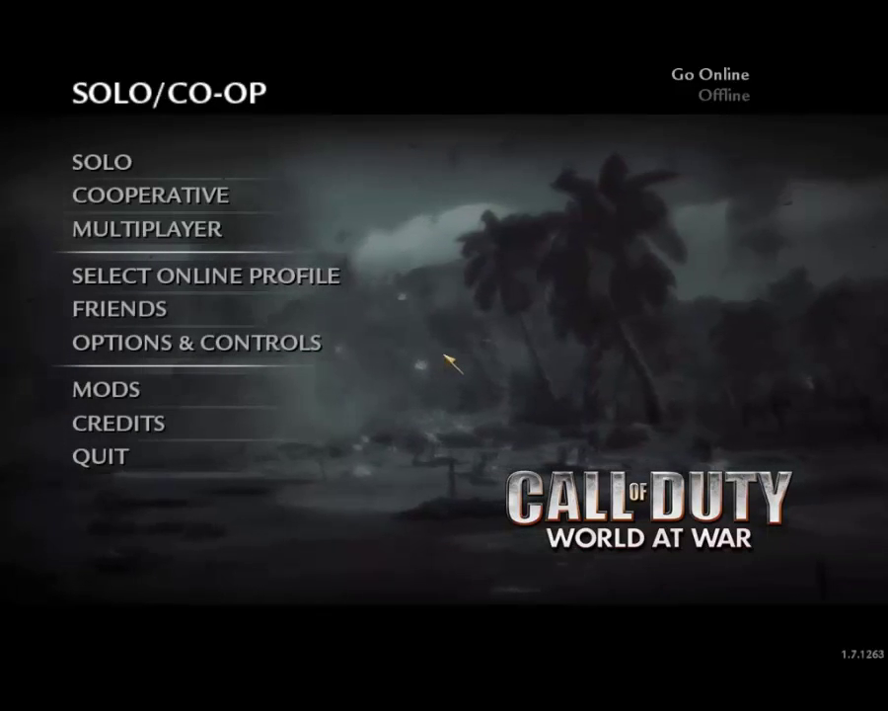
# - Open the game console and write the command "map nazi_zombie_ubahn" without running it
pyautogui.press('`')
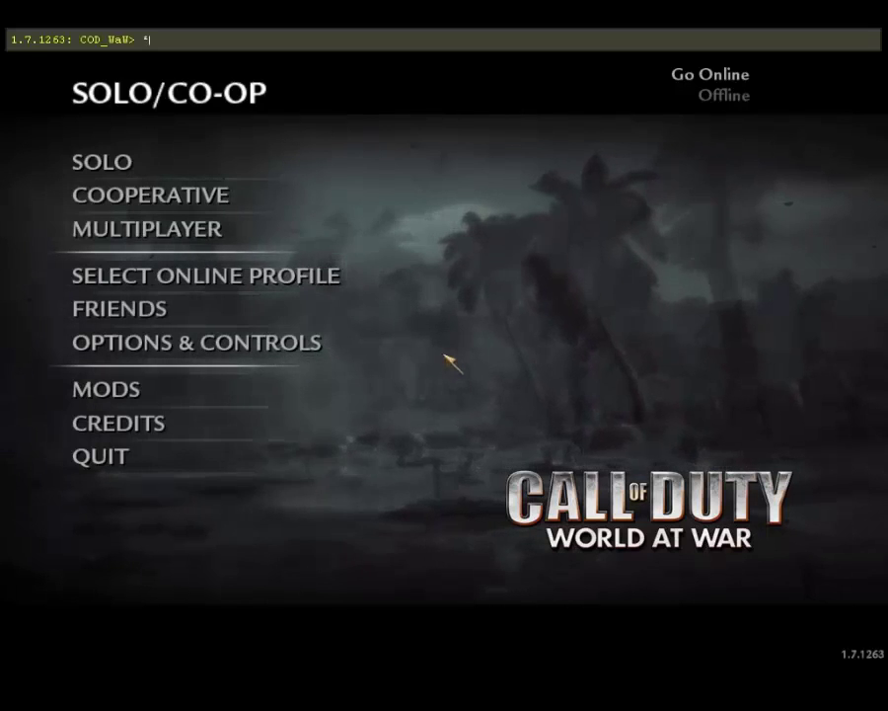
pyautogui.press('BackSpace')
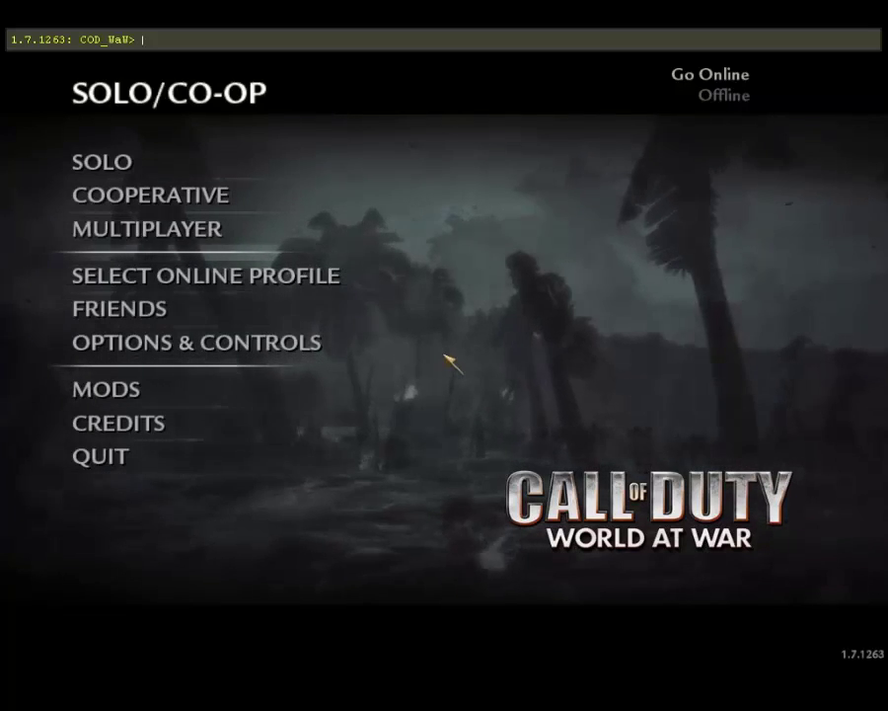
pyautogui.write('map nazi')
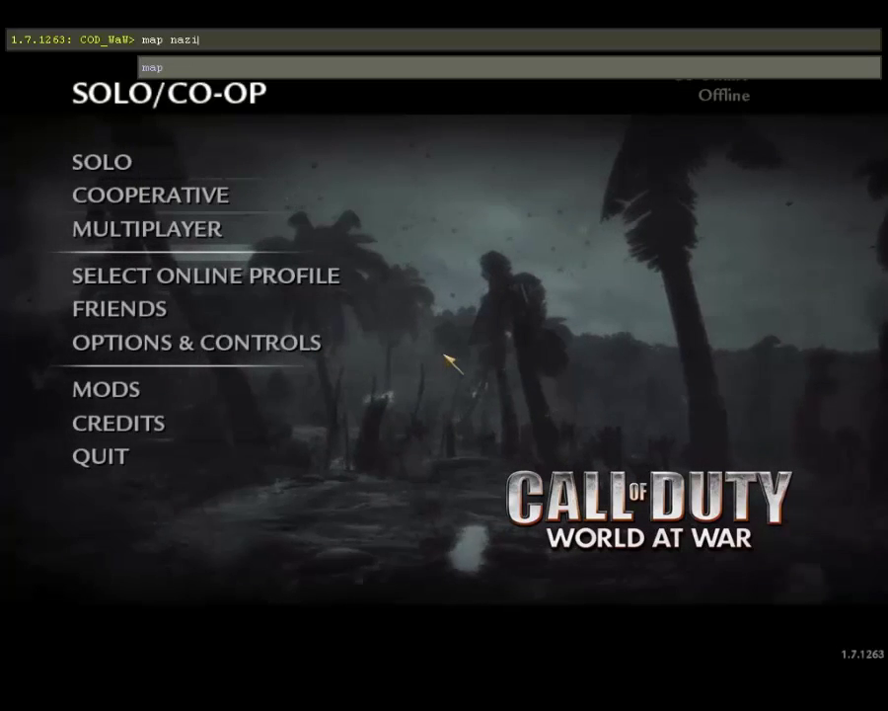
pyautogui.write('_zombie')
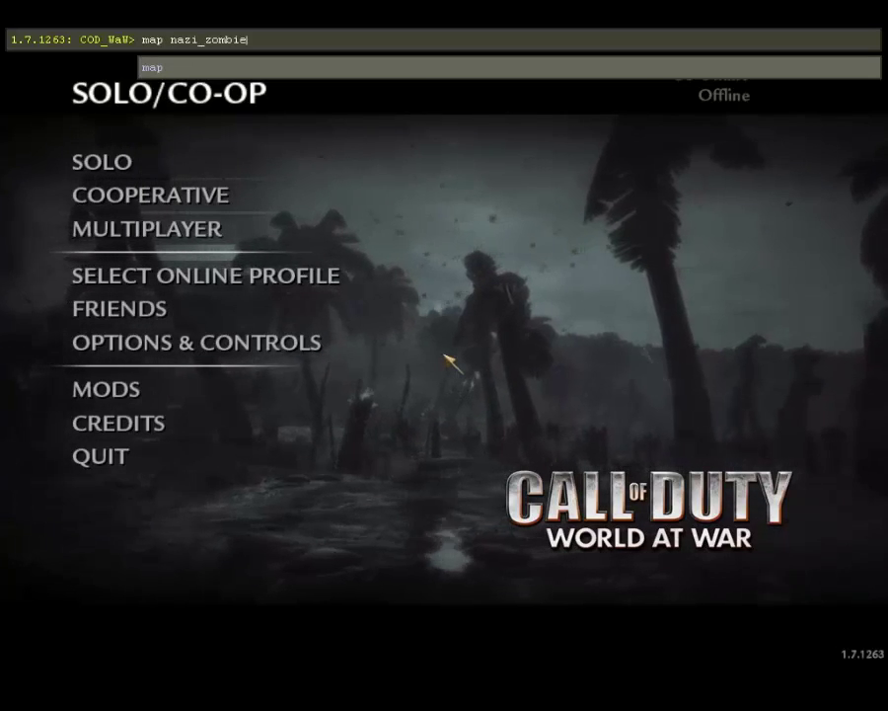
pyautogui.write('_ubahn')
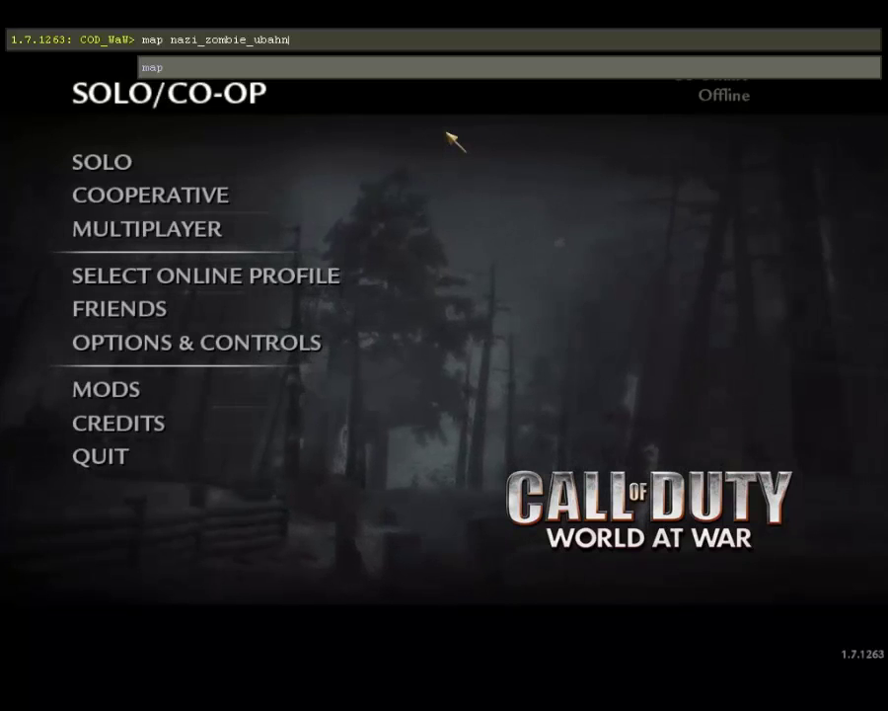
# - Erase the map command from the console line and close the console
pyautogui.press('BackSpace')
pyautogui.press('BackSpace')
pyautogui.press('BackSpace')
pyautogui.press('BackSpace')
pyautogui.press('BackSpace')
pyautogui.press('BackSpace')
pyautogui.press('BackSpace')
pyautogui.press('BackSpace')
pyautogui.press('BackSpace')
pyautogui.press('BackSpace')
pyautogui.press('BackSpace')
pyautogui.press('BackSpace')
pyautogui.press('BackSpace')
pyautogui.press('BackSpace')
pyautogui.press('BackSpace')
pyautogui.press('BackSpace')
pyautogui.press('BackSpace')
pyautogui.press('BackSpace')
pyautogui.press('BackSpace')
pyautogui.press('BackSpace')
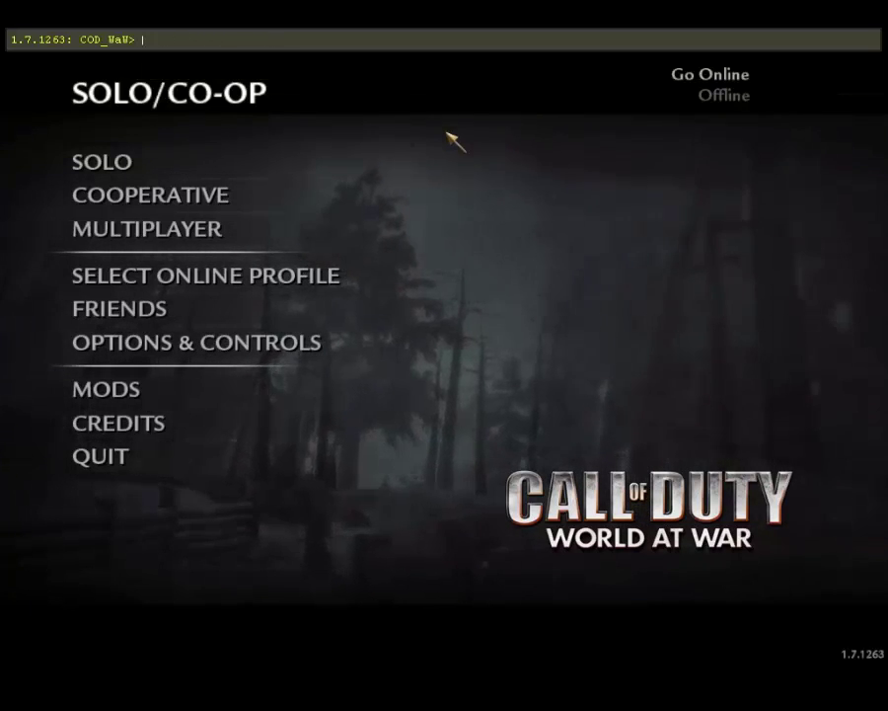
pyautogui.press('`')
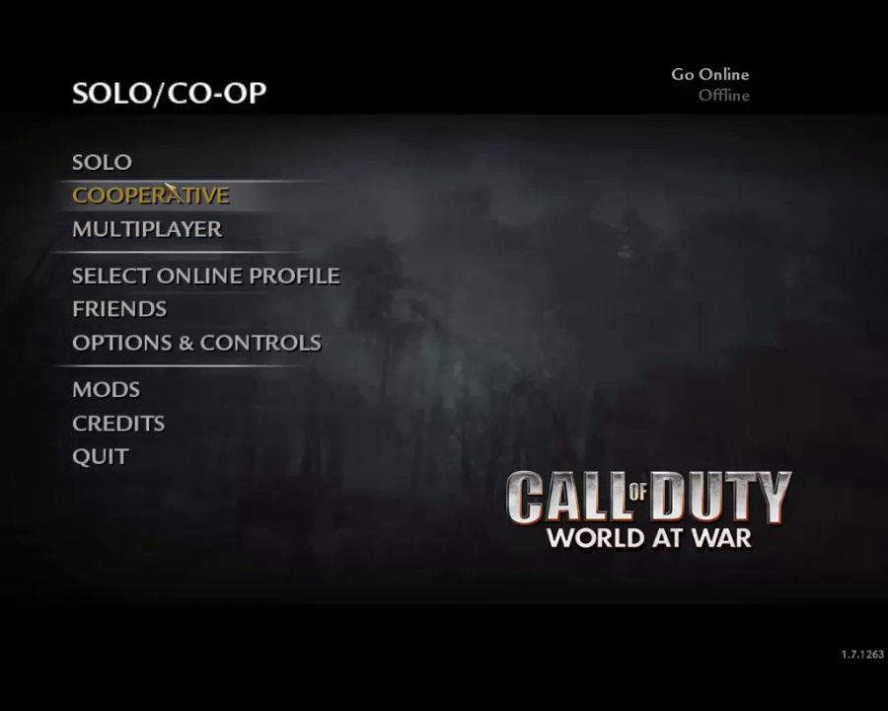
# - View the list of installed mods again and return to the main menu
pyautogui.click(156, 390)
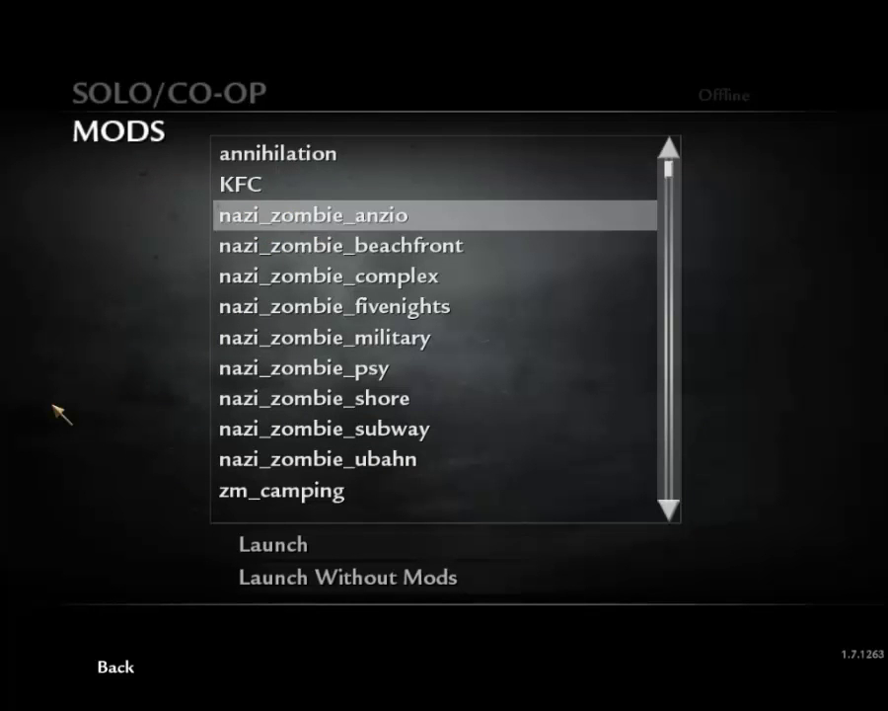
pyautogui.press('Escape')
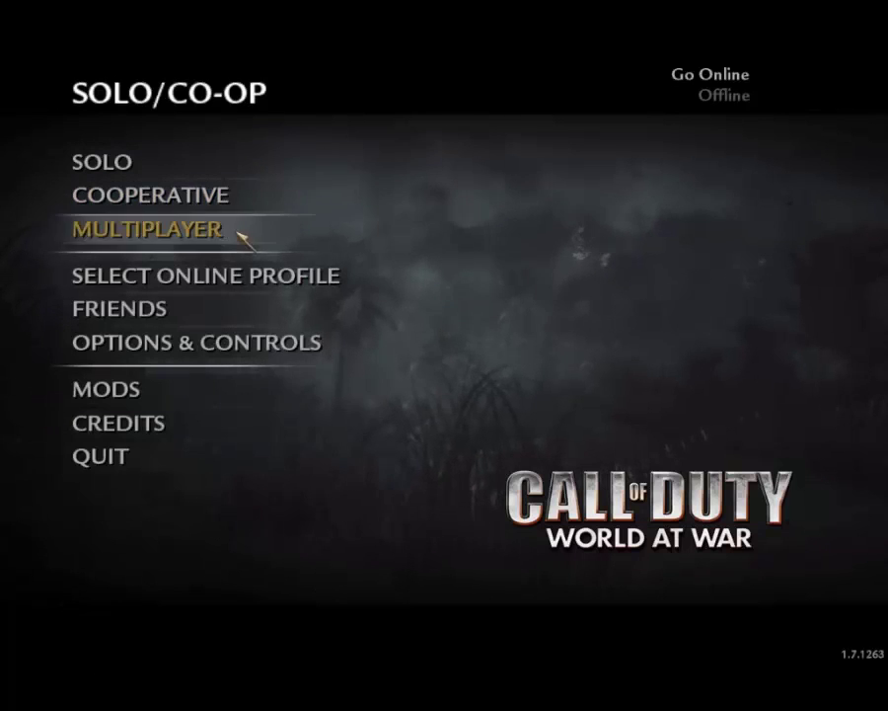